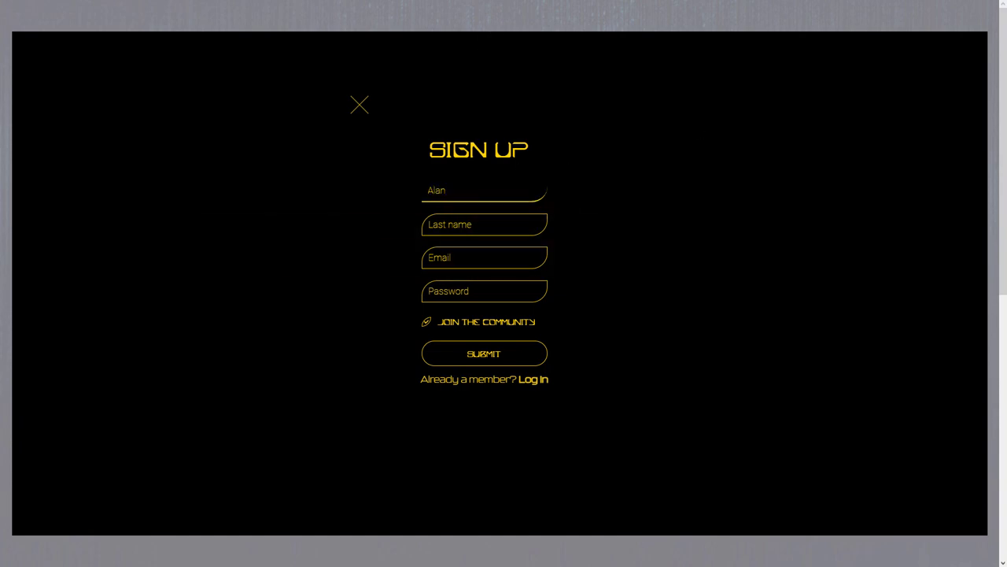
- Enter the new member's last name, e-mail address and password in the sign-up form
click(484, 224)
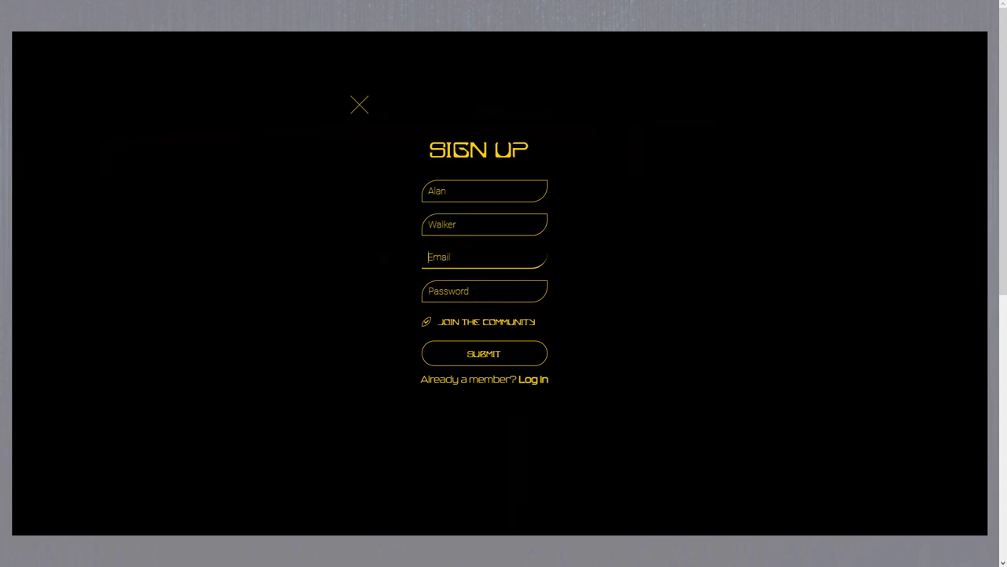
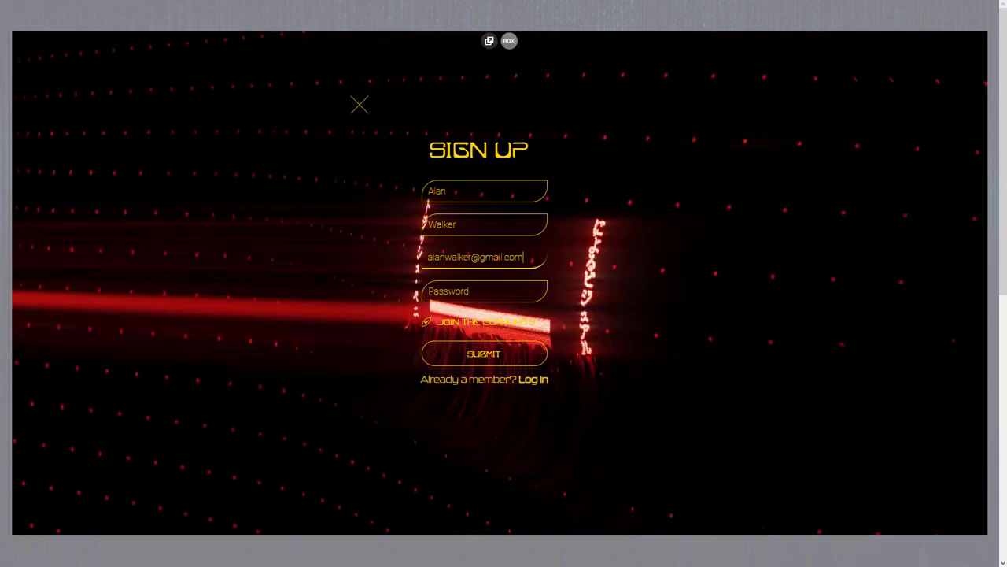
click(448, 291)
text(1234567890)
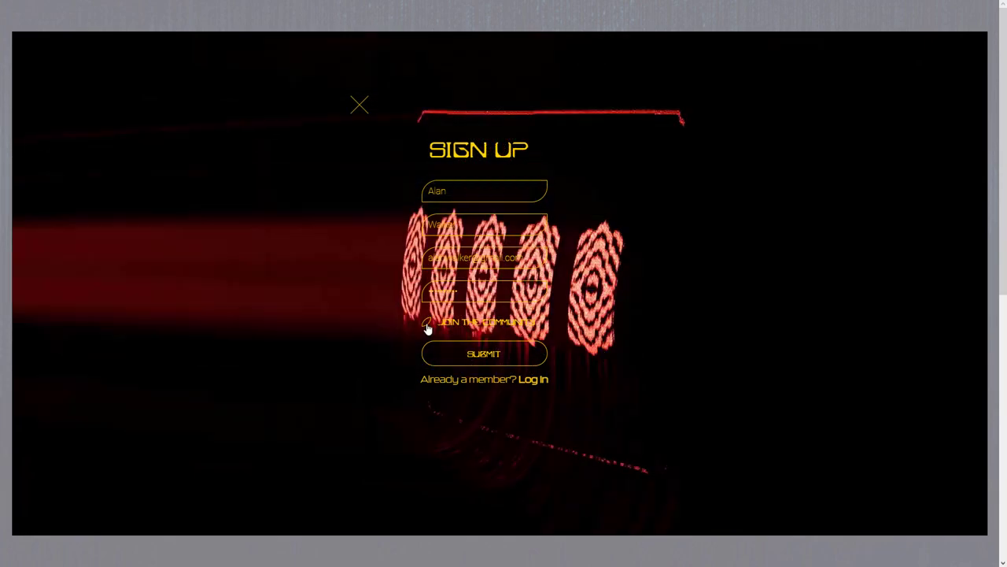
- Opt in to Join the Community, submit, and pass the reCAPTCHA check to enter the site
click(425, 325)
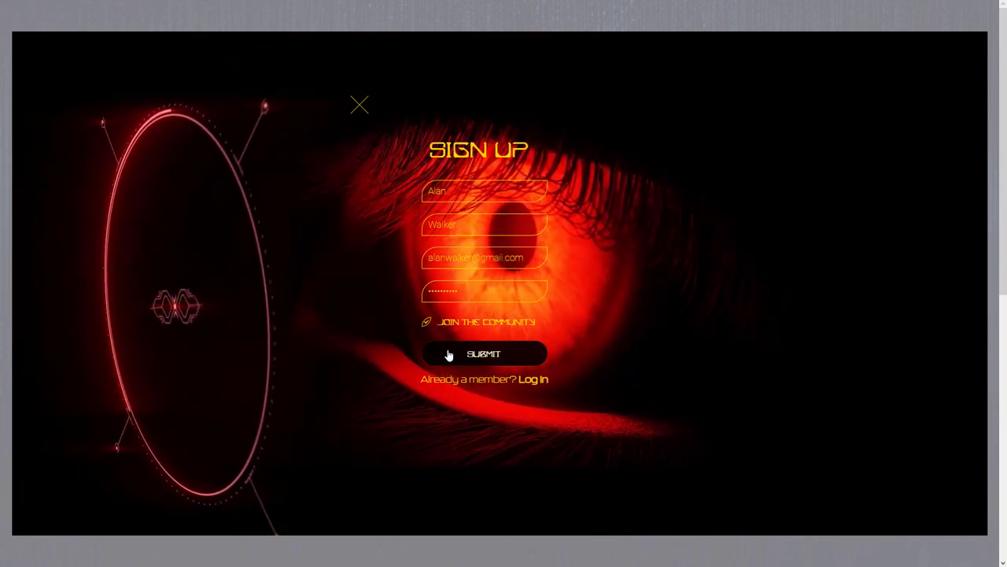
click(448, 355)
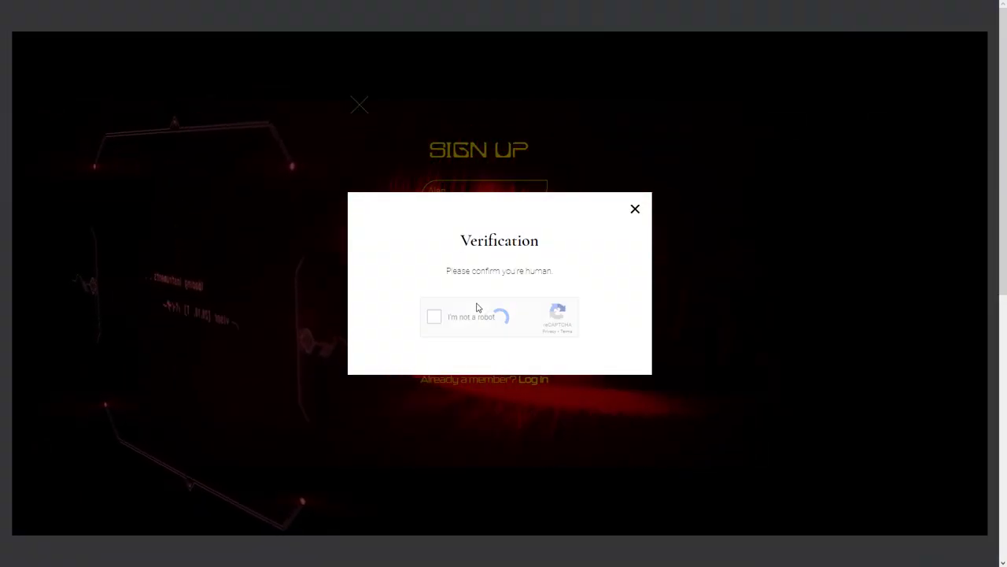
click(433, 318)
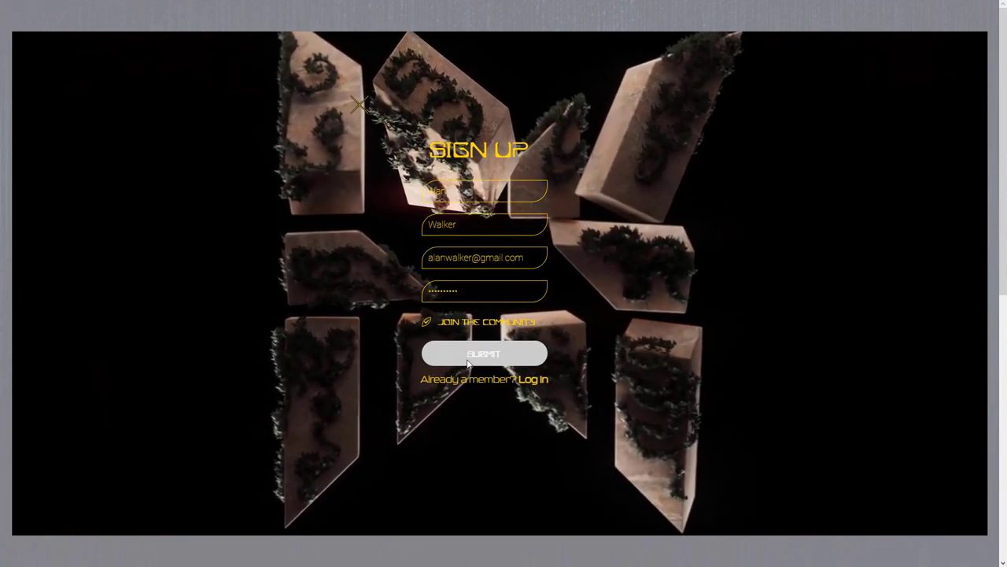
click(467, 355)
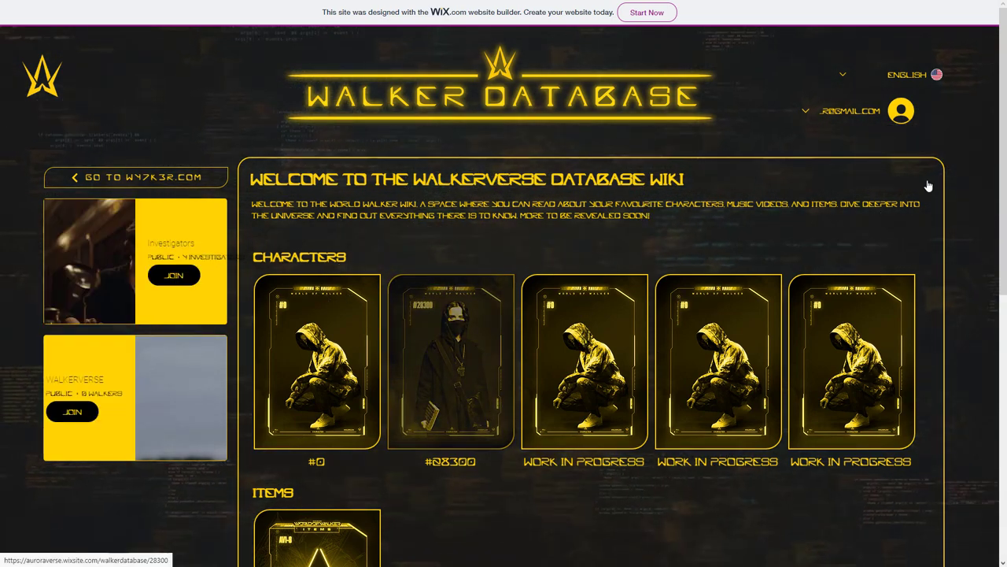
- Choose MY ACCOUNT from the profile icon's account dropdown
mouse_move(819, 112)
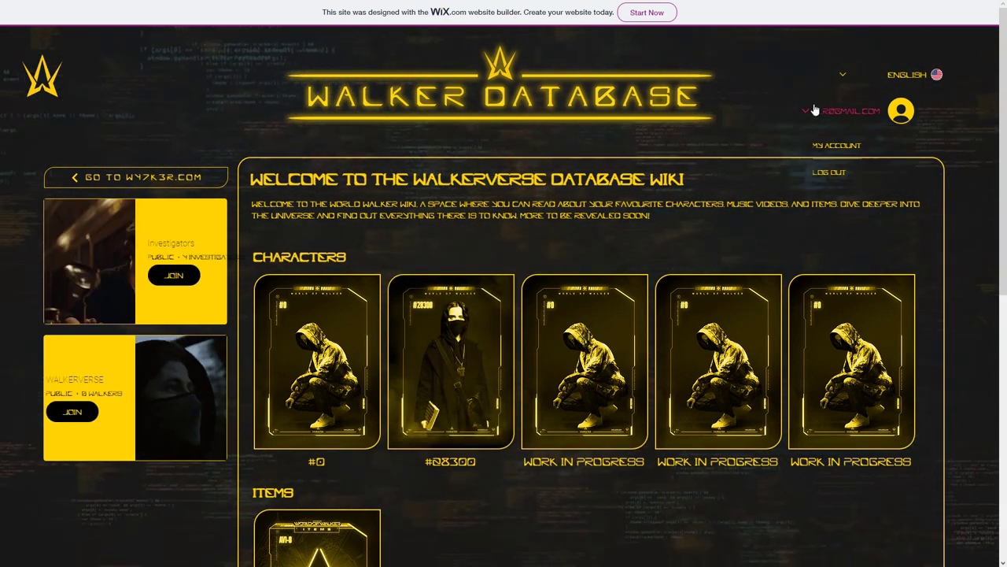
click(832, 147)
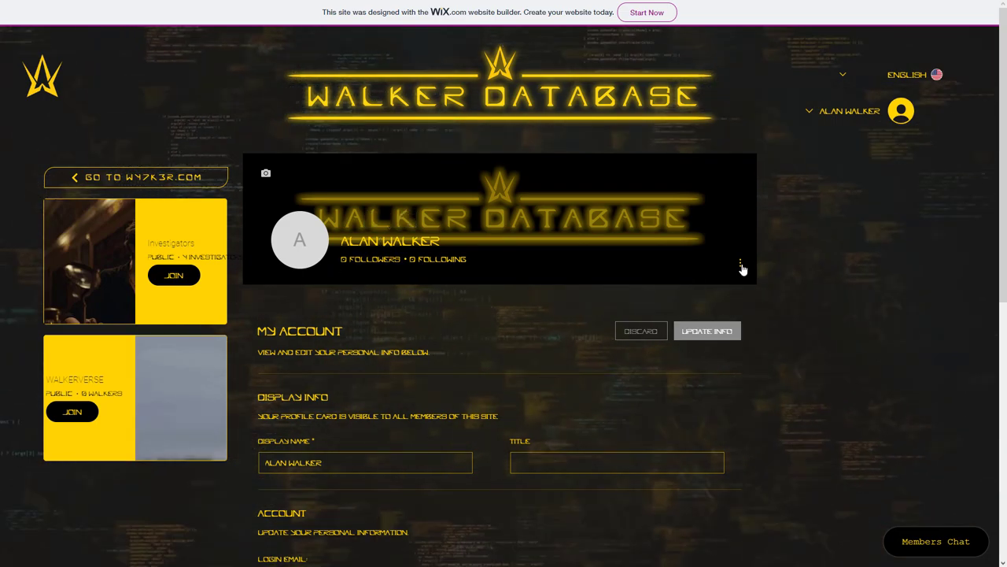
- Enter #0 in the profile Title field and save it with Update Info
scroll(333, 449, down, 1)
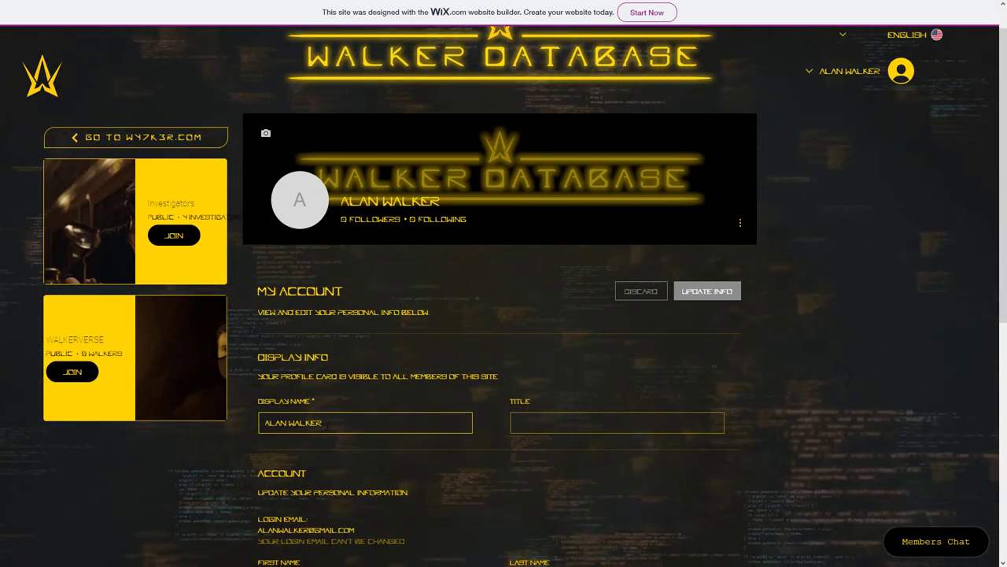
scroll(344, 426, down, 1)
click(521, 385)
text(#0)
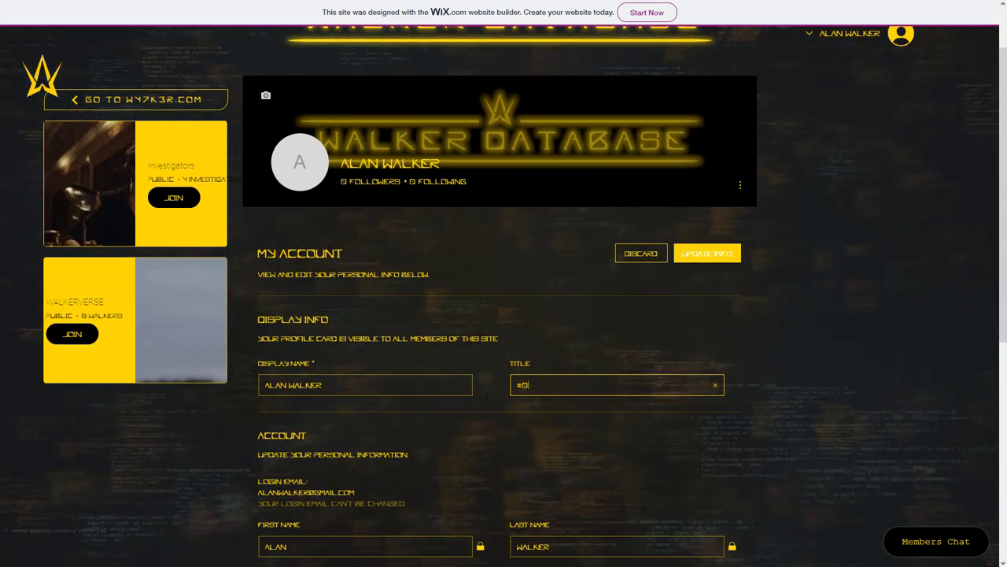
scroll(477, 441, down, 3)
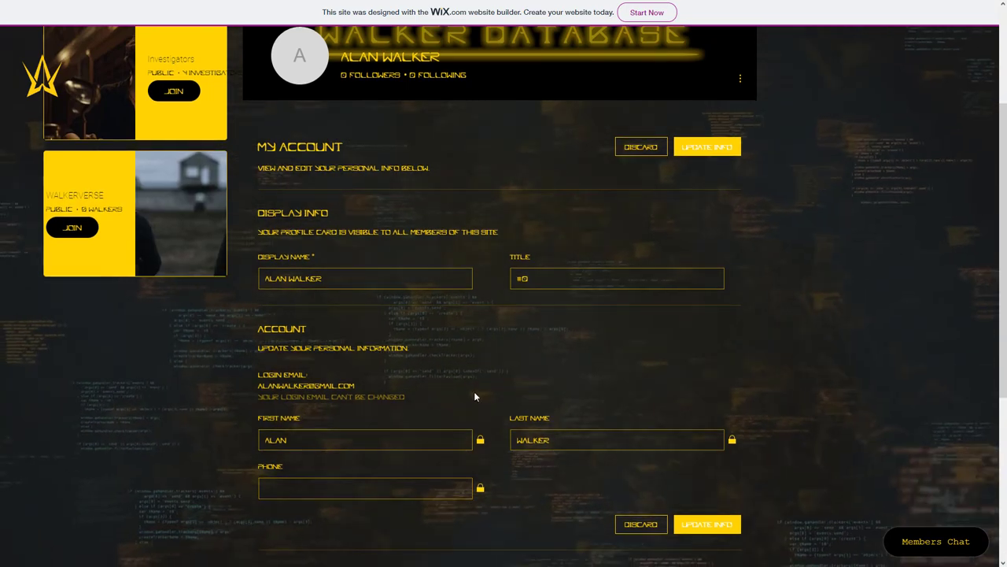
scroll(474, 391, down, 2)
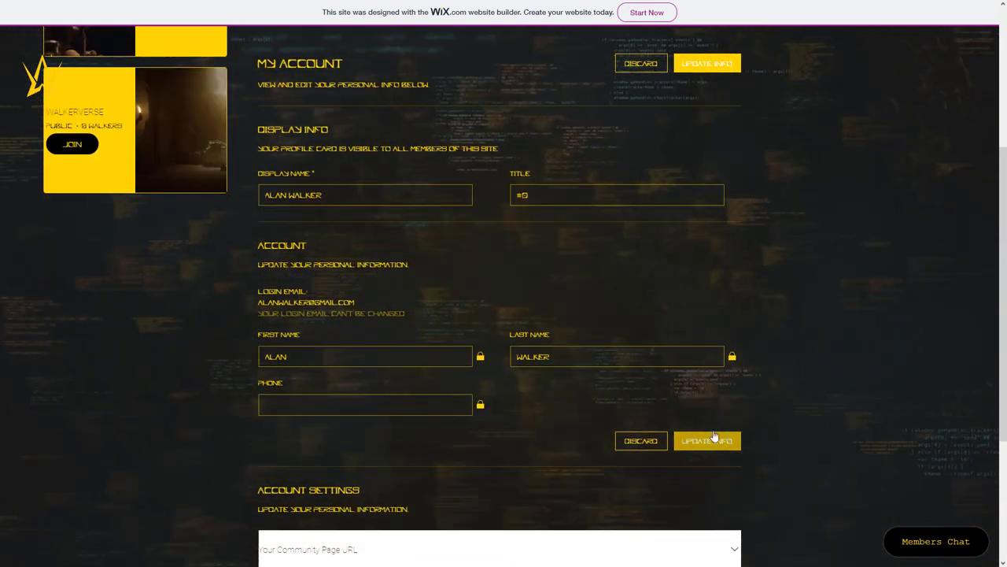
click(713, 439)
scroll(338, 427, up, 5)
- Change the profile picture by choosing an image from all files
click(299, 244)
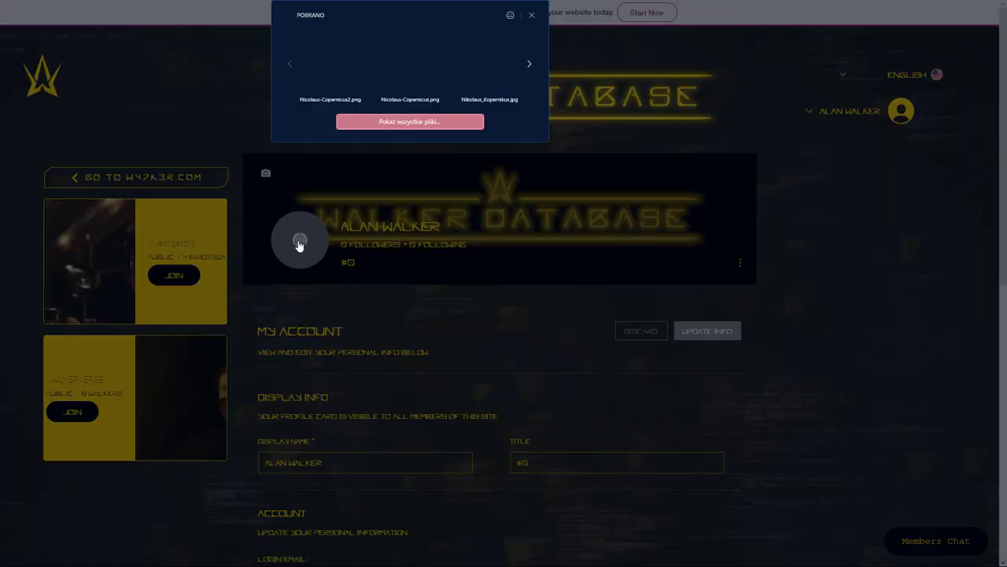
click(431, 123)
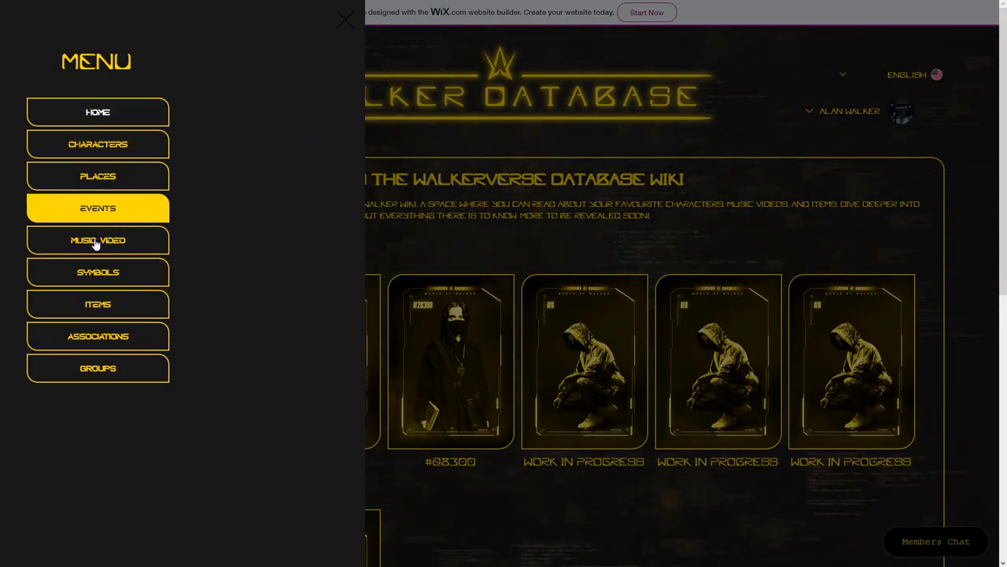
- Join the WALKERVERSE group from the Groups section and view its page
click(90, 370)
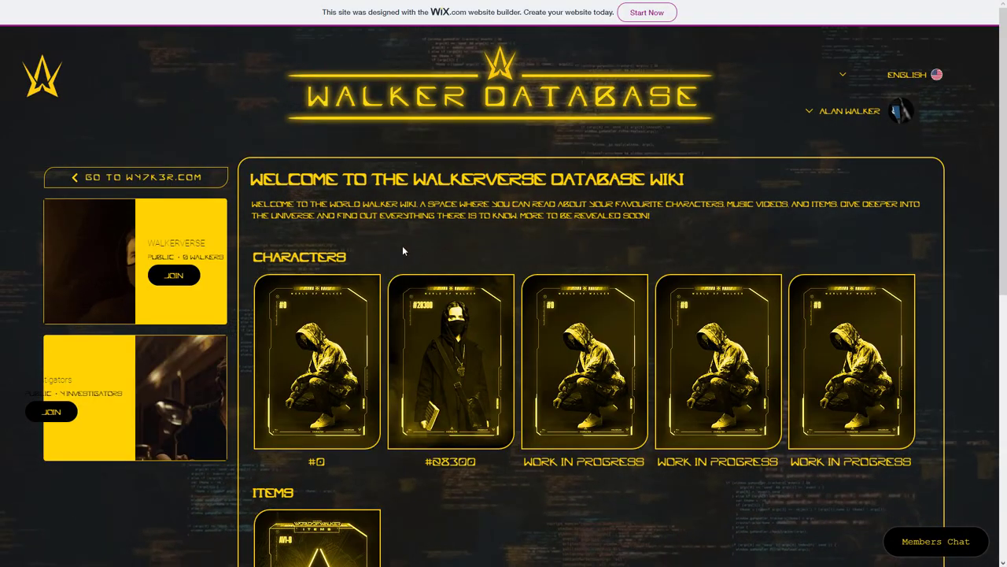
click(174, 280)
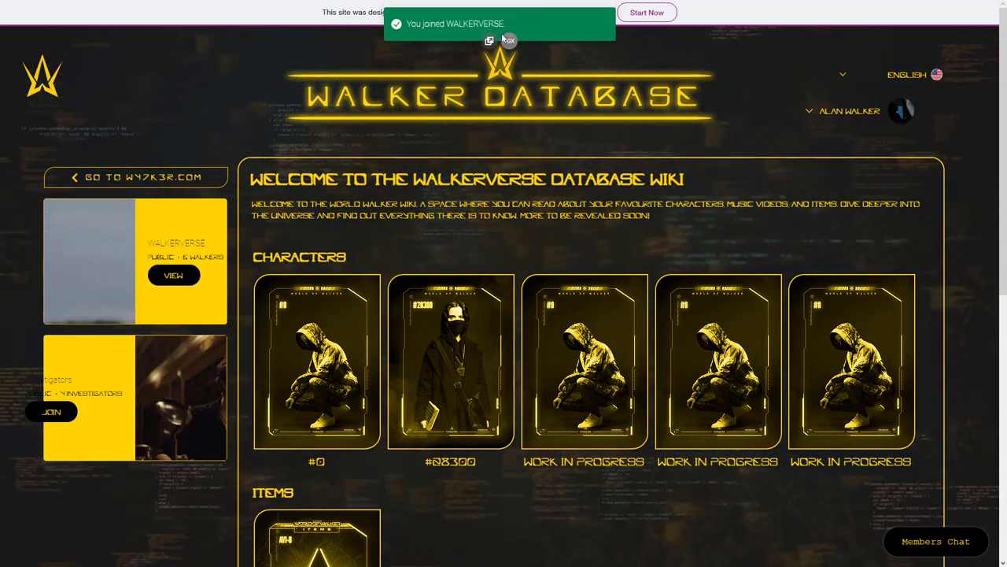
click(177, 276)
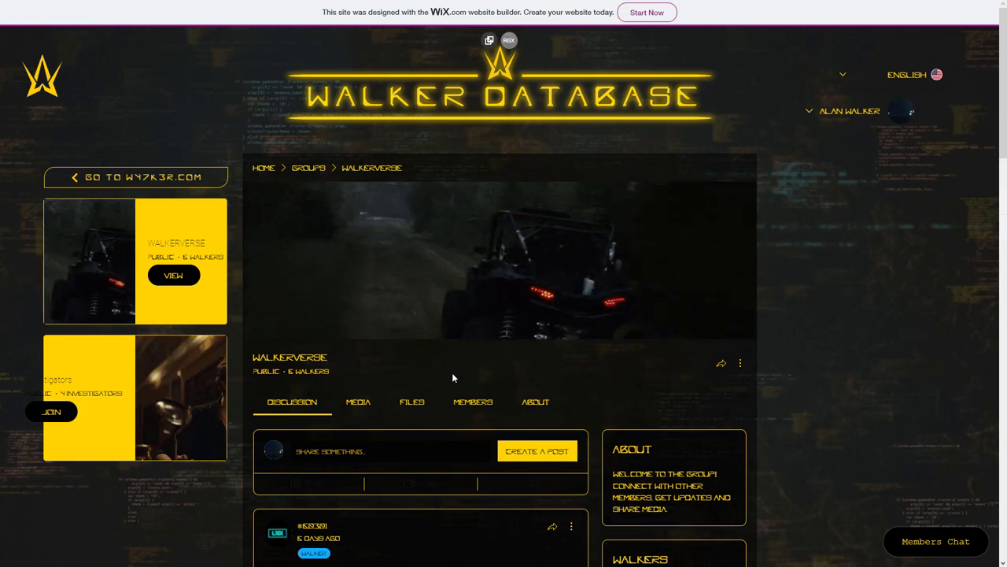
- Follow the pinned post's SET YOU WALKER ID link and restore the member's display name
scroll(453, 378, down, 3)
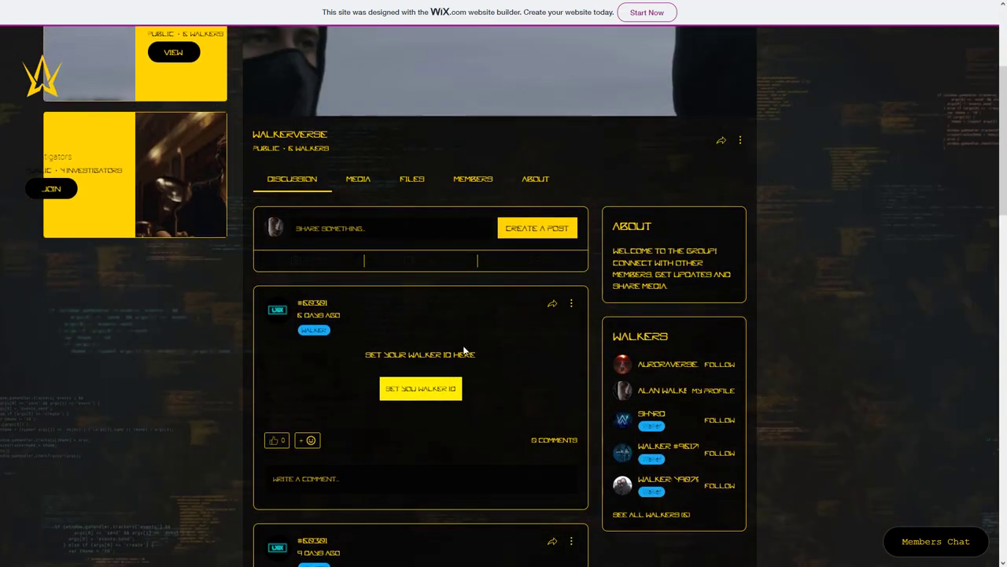
click(414, 392)
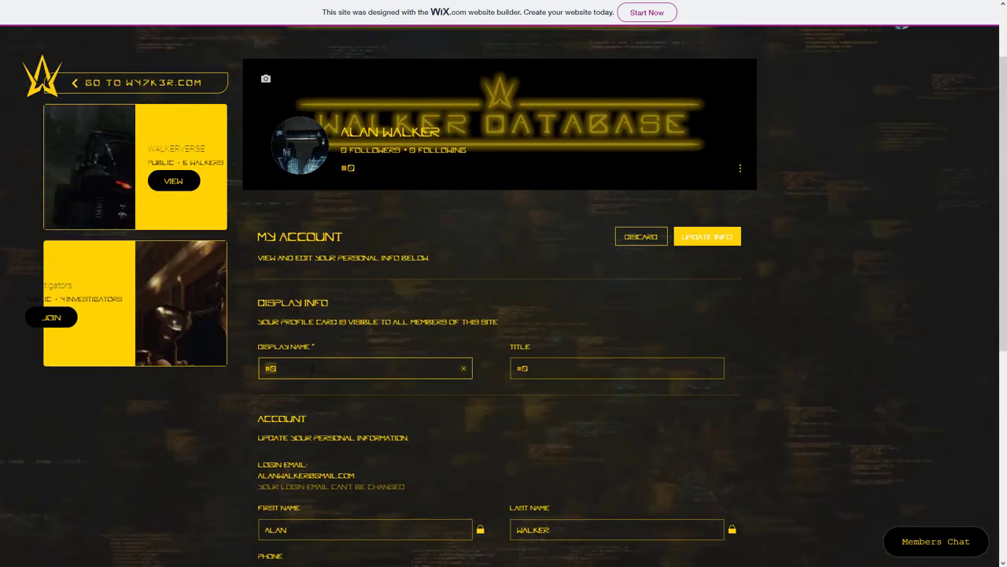
text(WALKER)
scroll(617, 450, down, 2)
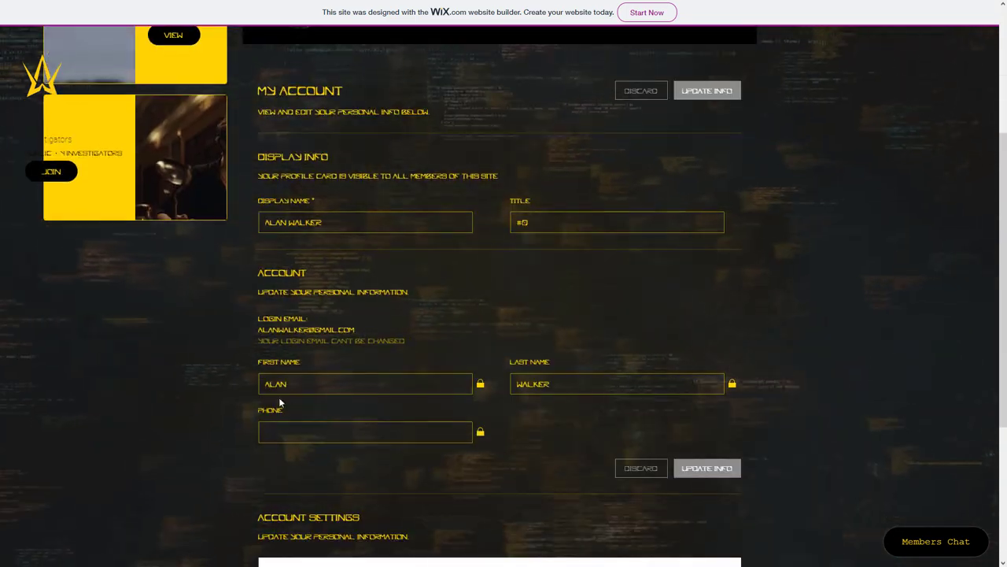
scroll(452, 229, up, 3)
- Back in WALKERVERSE, react with an emoji to the Hello Walkers post and start a comment
click(173, 275)
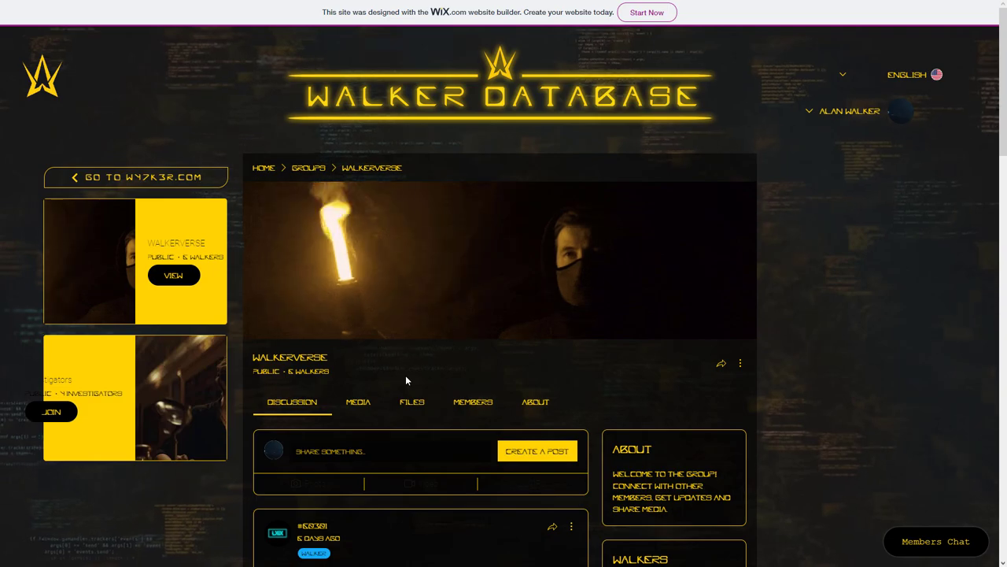
scroll(406, 380, down, 7)
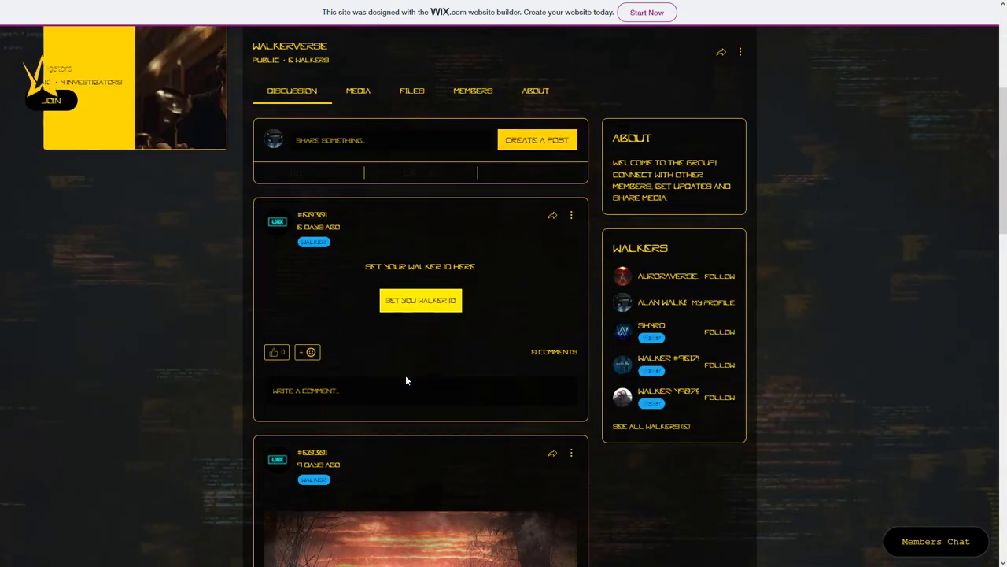
scroll(406, 380, down, 6)
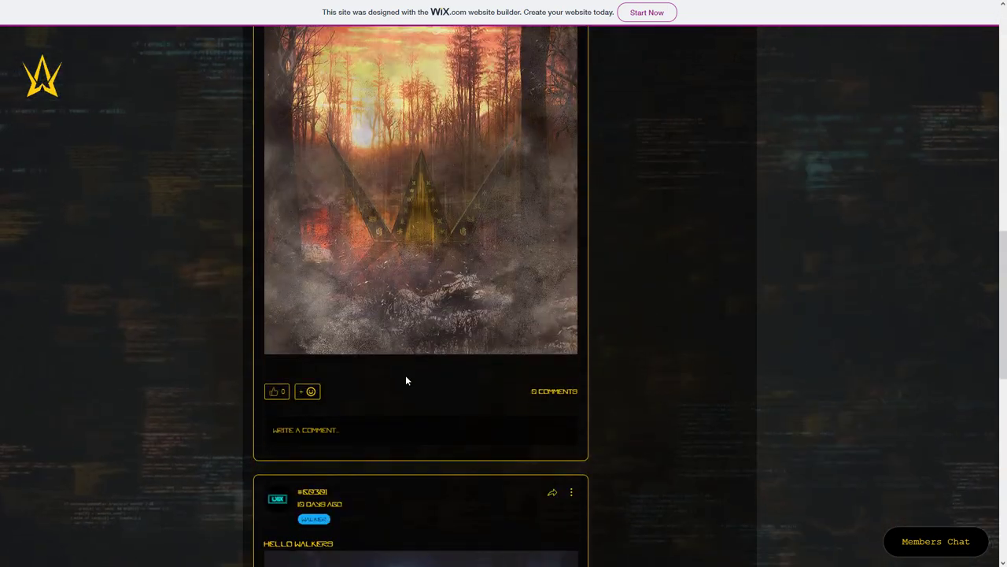
scroll(406, 380, down, 6)
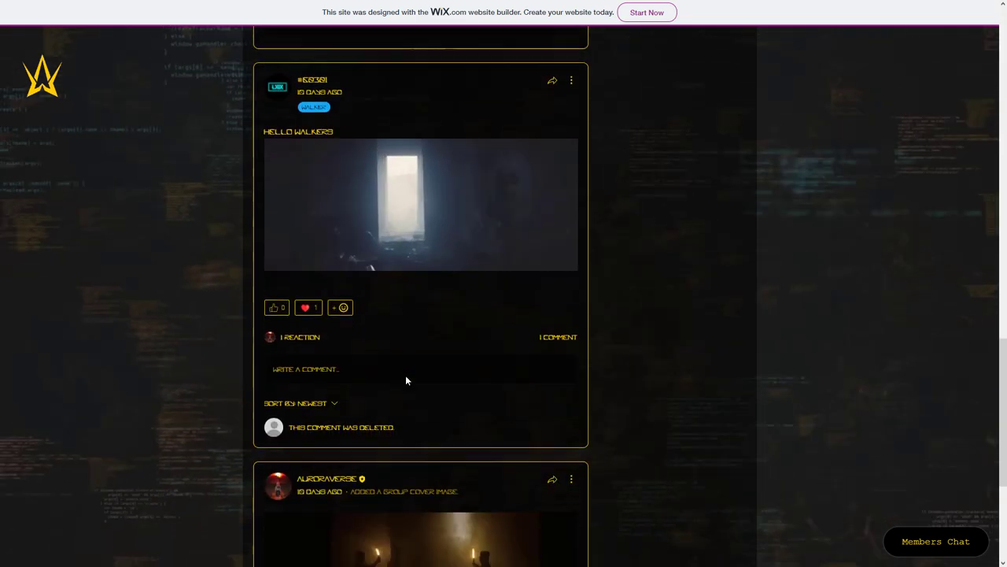
scroll(406, 380, up, 4)
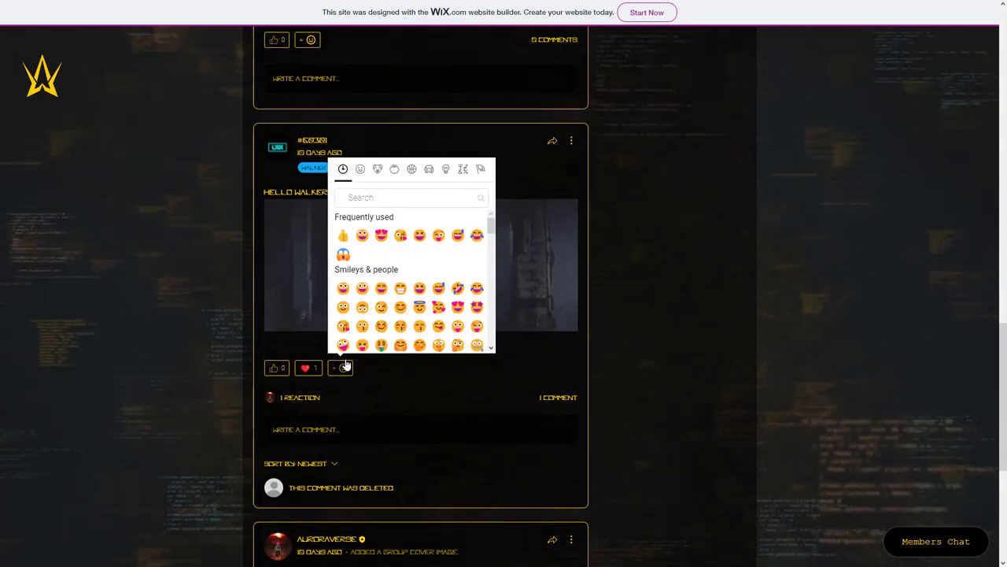
click(459, 313)
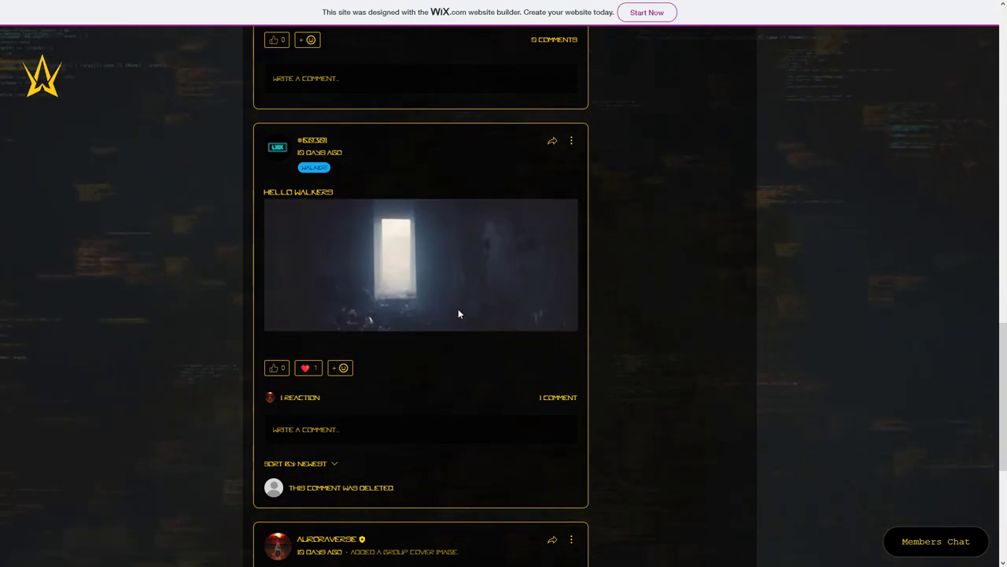
click(312, 431)
- Publish a 'HELLO WALK' comment with a GIF found by searching 'alan walker'
text(HELLO WALKER #69381)
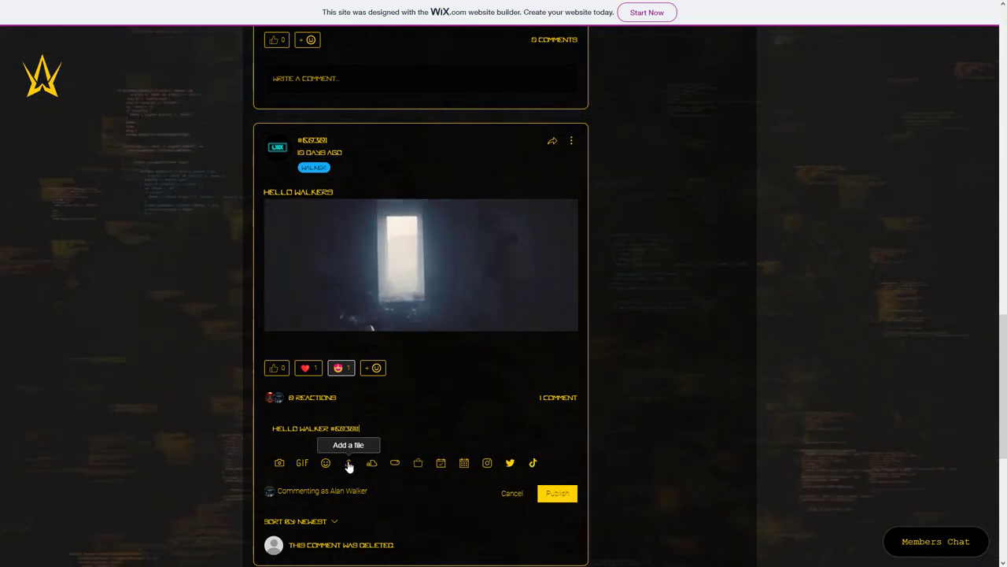
click(302, 464)
text(alan walker)
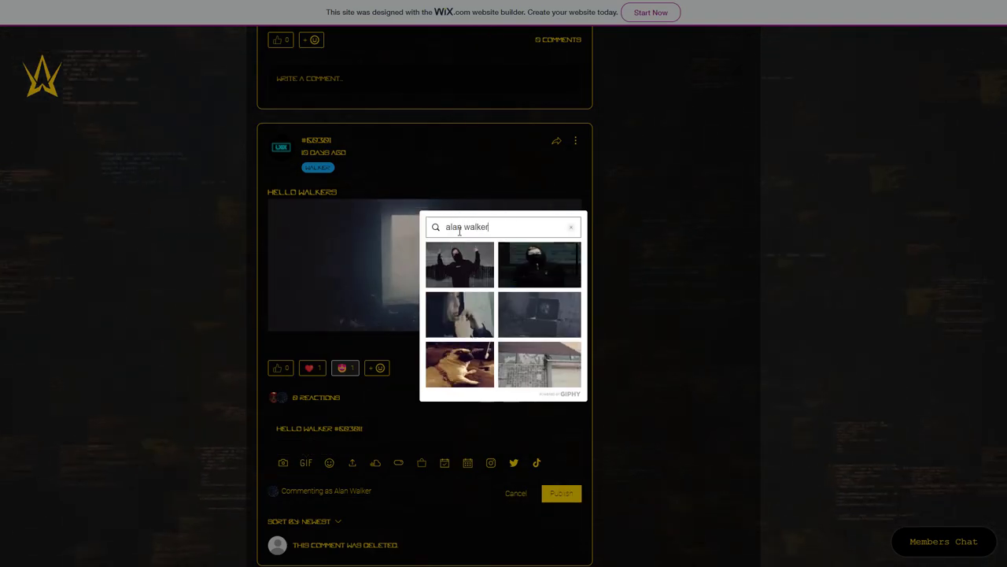
scroll(477, 304, down, 5)
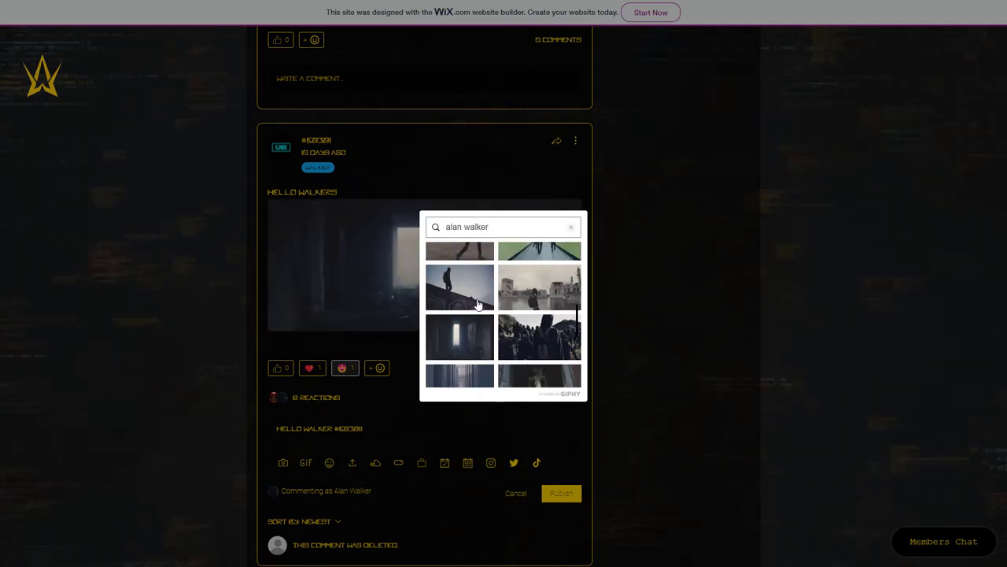
click(464, 320)
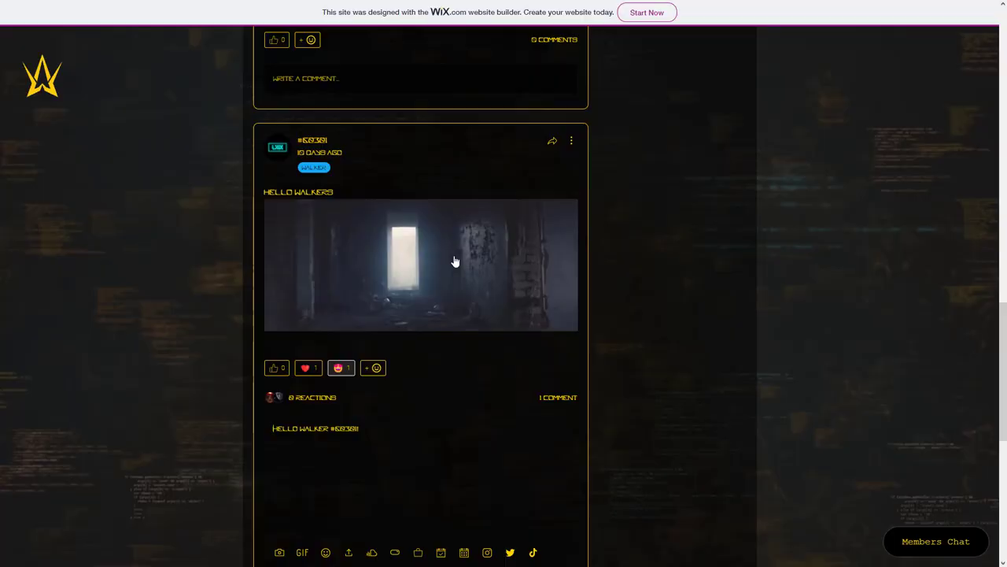
scroll(446, 338, down, 3)
click(557, 469)
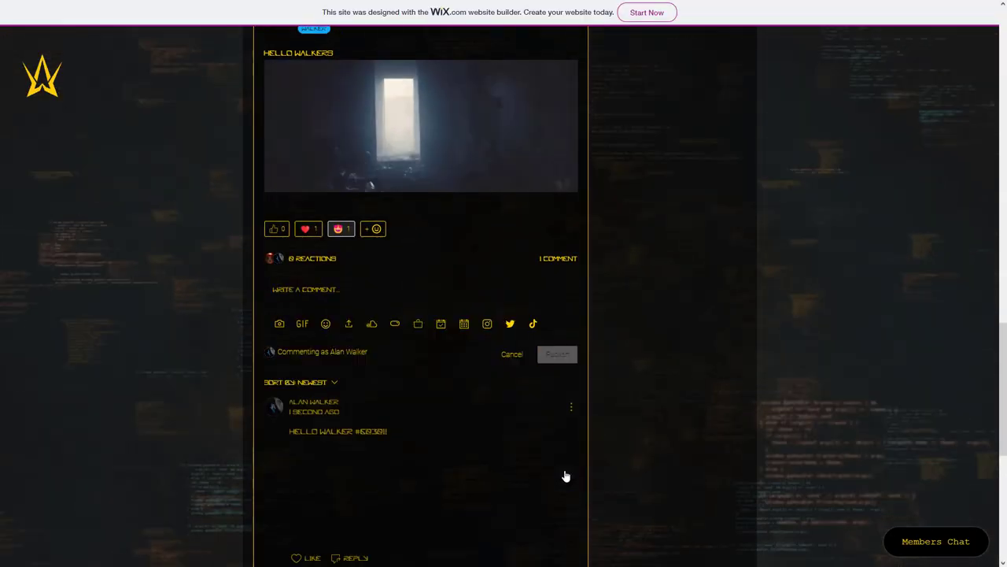
- Like the newly posted comment and scroll back up the group discussion
scroll(638, 418, down, 1)
click(298, 507)
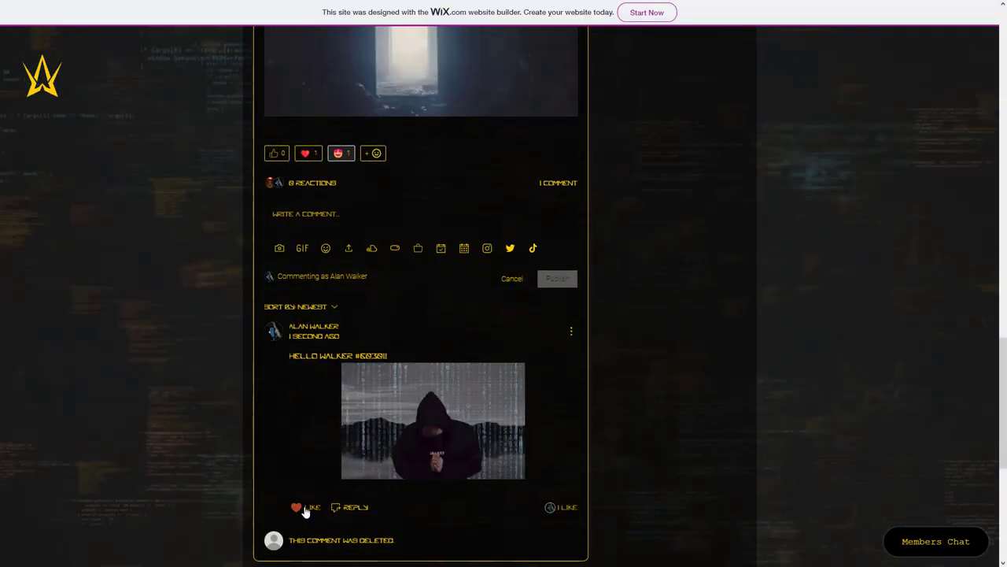
scroll(428, 354, up, 15)
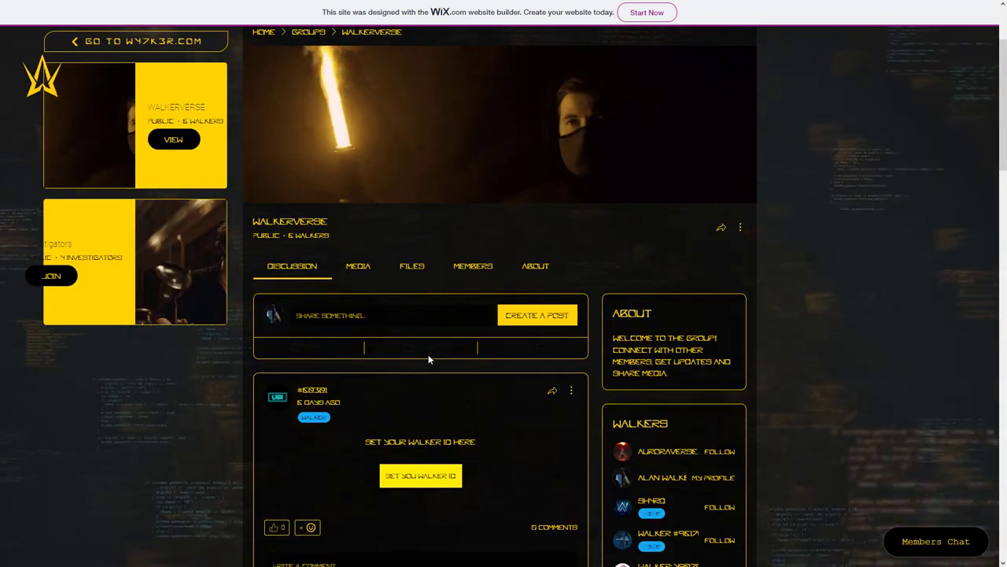
scroll(506, 541, down, 1)
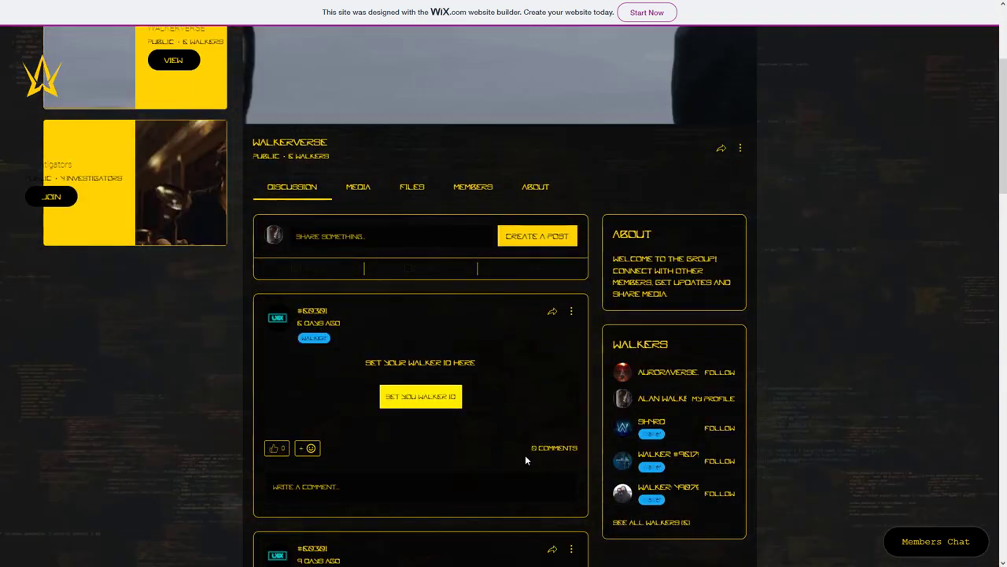
scroll(525, 455, up, 3)
- Create a new group post and insert a Simple list poll
click(527, 450)
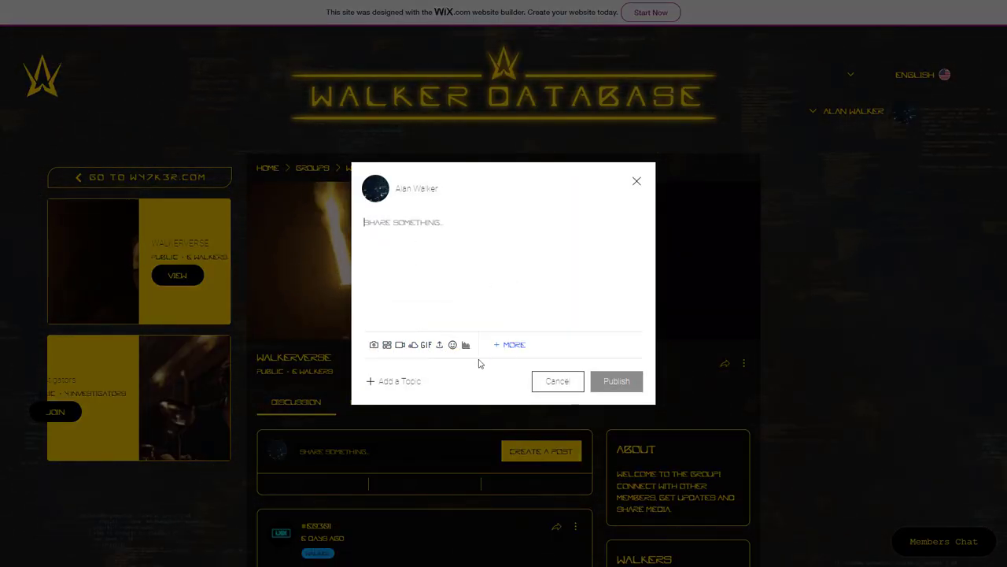
click(510, 344)
scroll(540, 243, down, 2)
scroll(540, 243, up, 2)
click(465, 345)
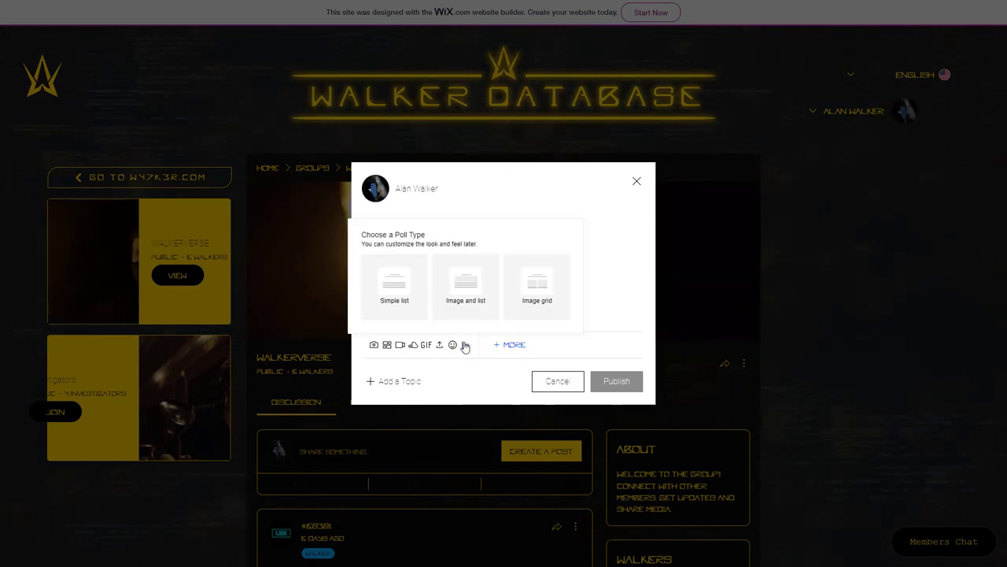
click(403, 290)
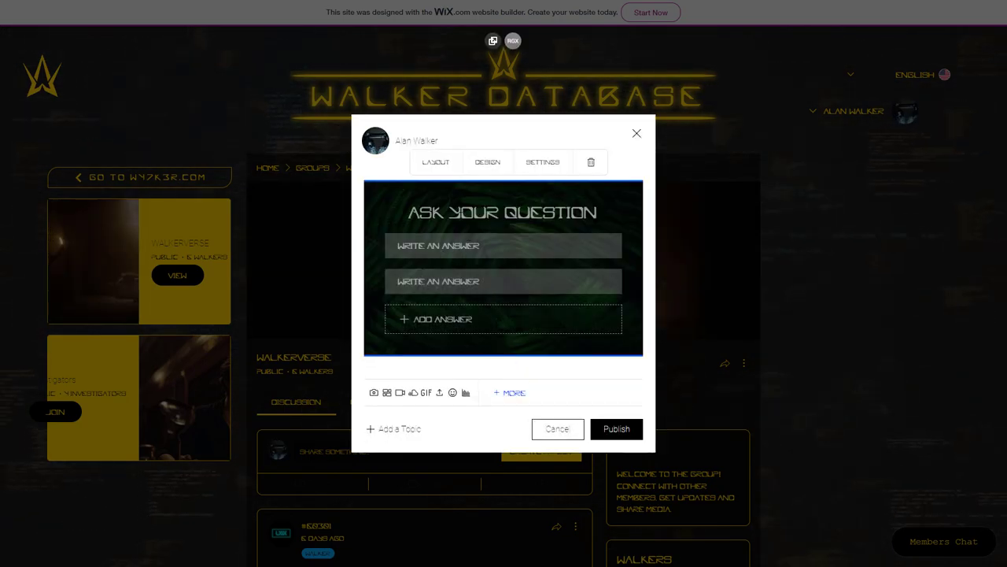
- Fill in the poll question WHICH SONG DO YOU PREFER? with answers Faded, Alone, Sing Me to Sleep
text(WHICH SONG DO YOU PREFER?)
click(453, 259)
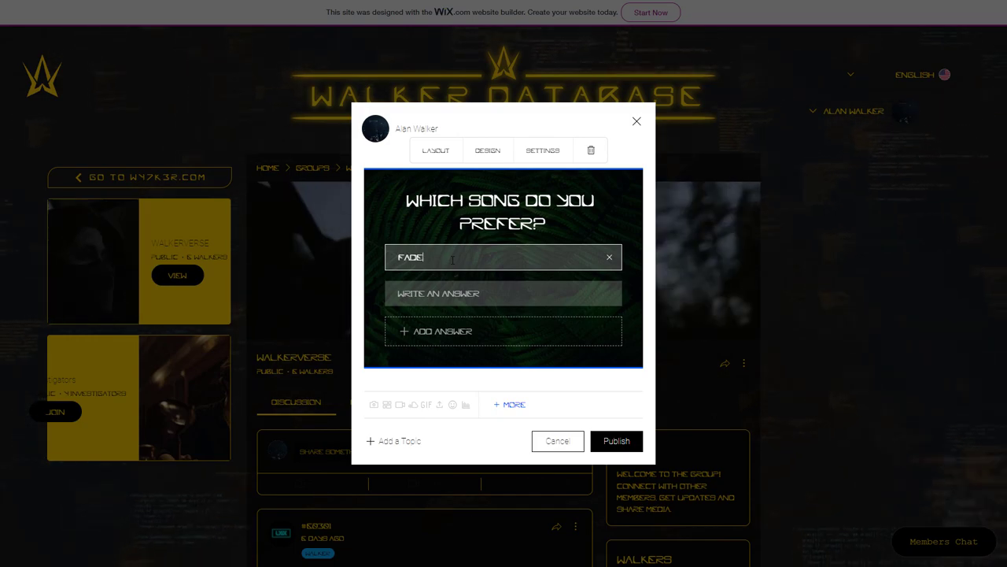
click(445, 296)
text(ALONE)
click(437, 331)
click(431, 309)
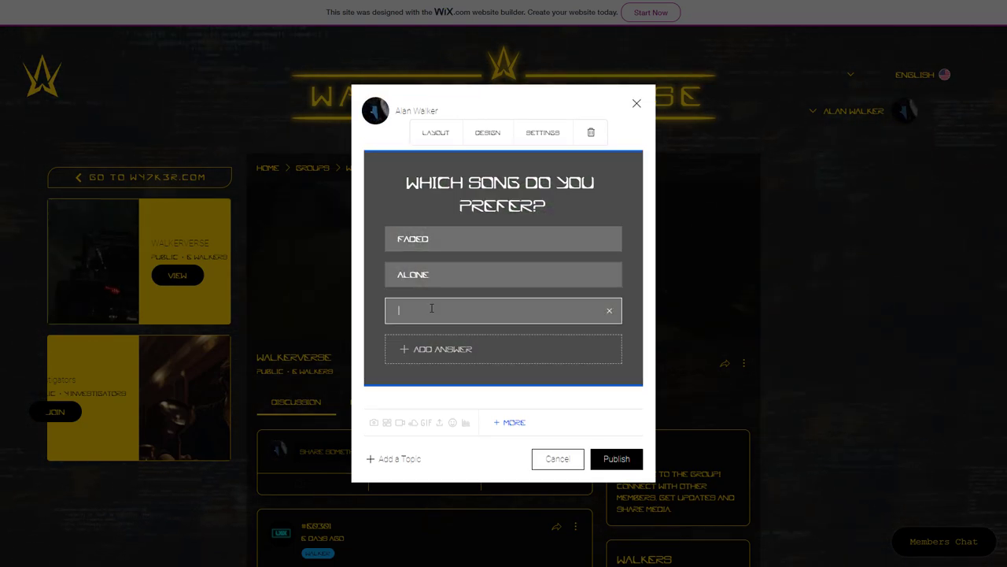
text(SING ME TO SLEEP)
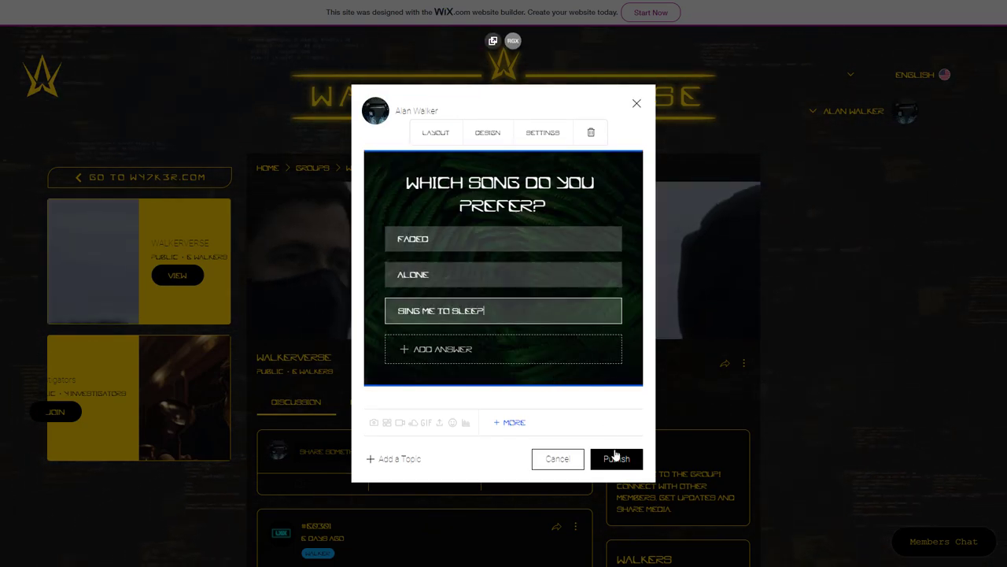
click(381, 459)
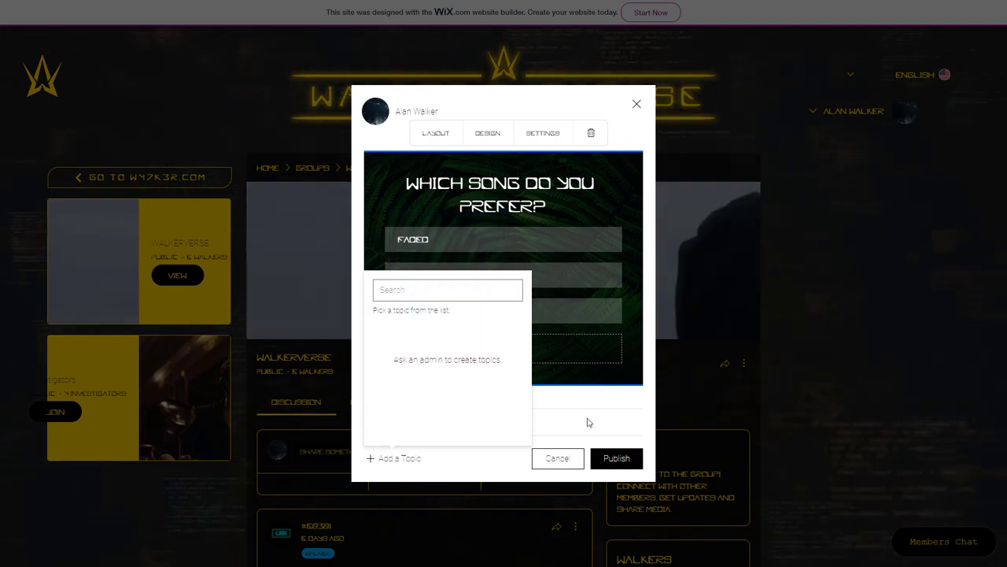
click(606, 433)
click(551, 134)
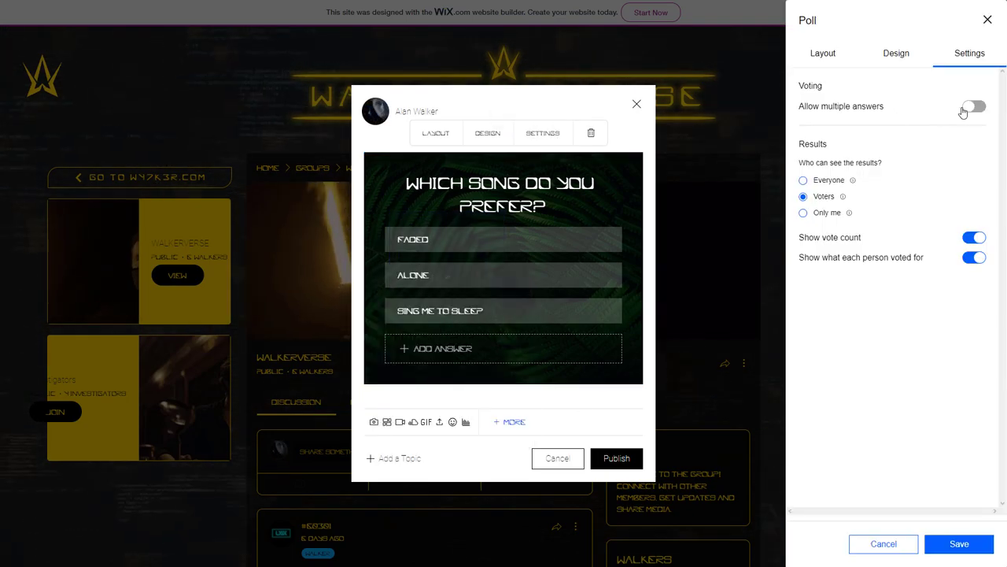
- Set the poll's Design background to the black geometric image
click(905, 54)
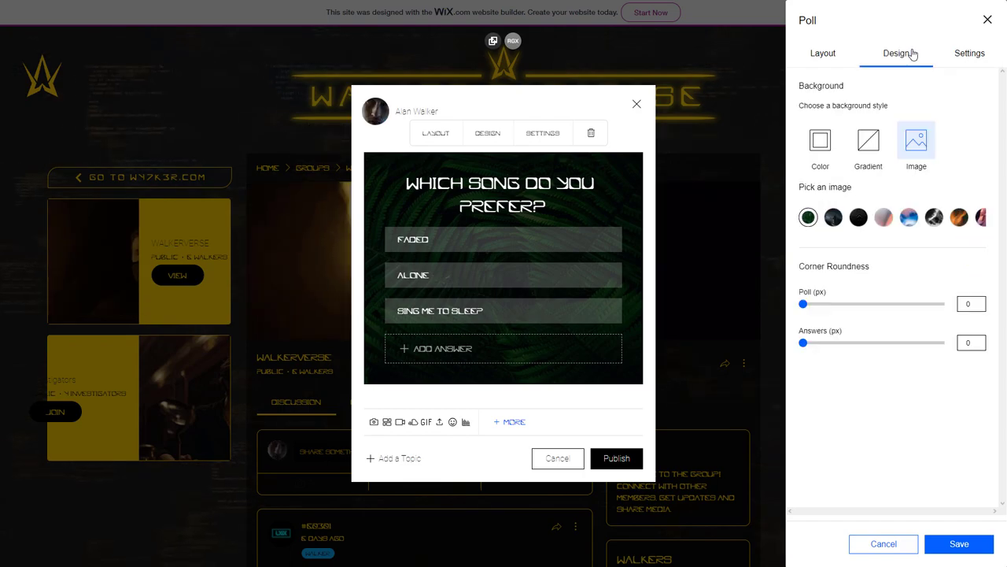
click(833, 217)
click(859, 217)
click(884, 217)
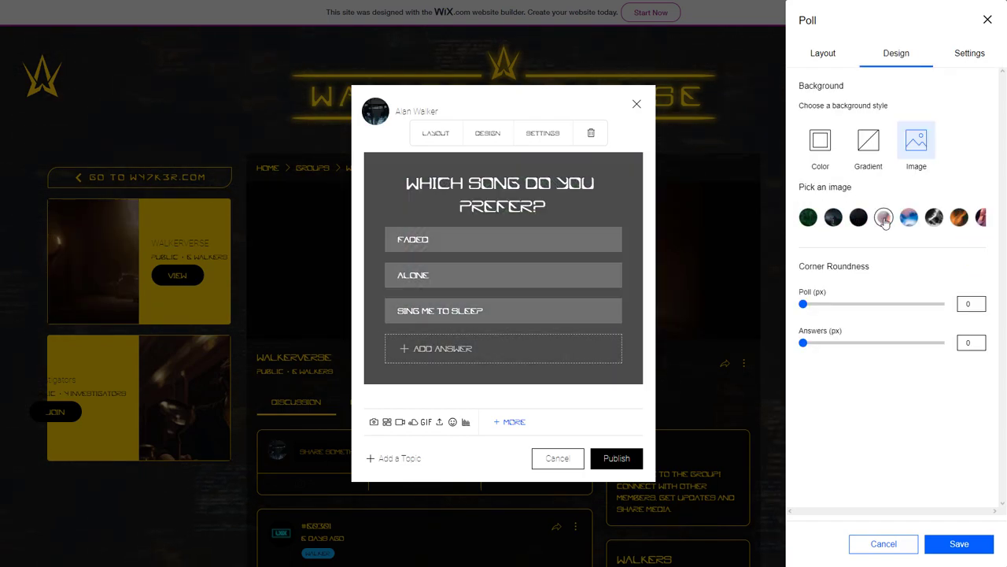
click(909, 218)
click(934, 217)
click(858, 217)
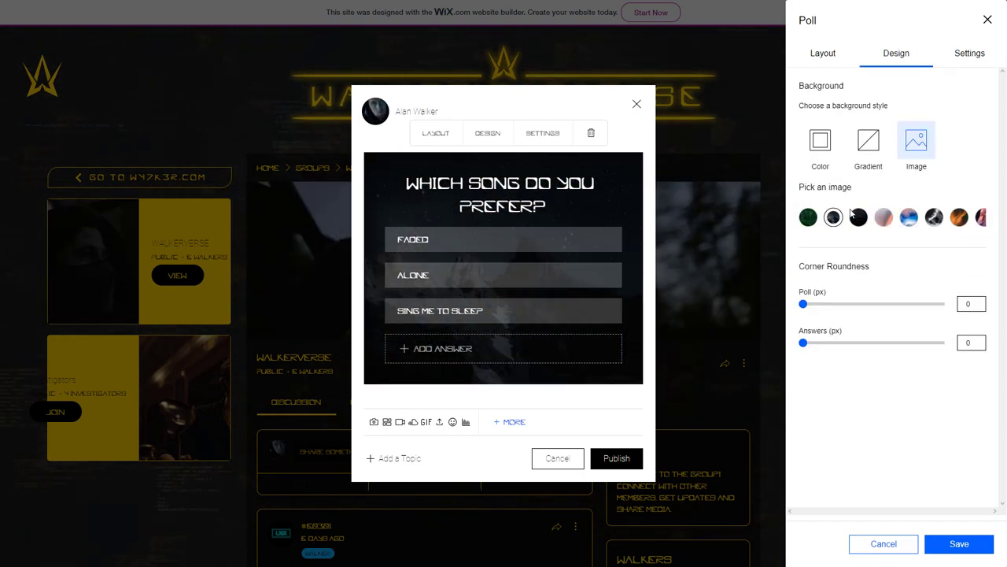
- Keep the poll layout as a left-to-right List without question or answer images, and save
click(823, 53)
click(868, 203)
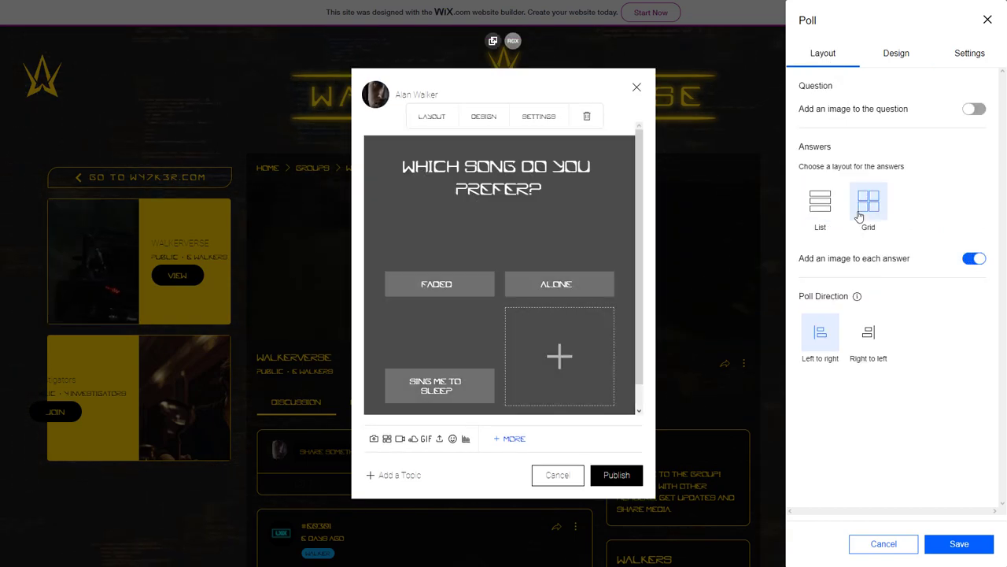
click(820, 203)
click(868, 332)
click(820, 331)
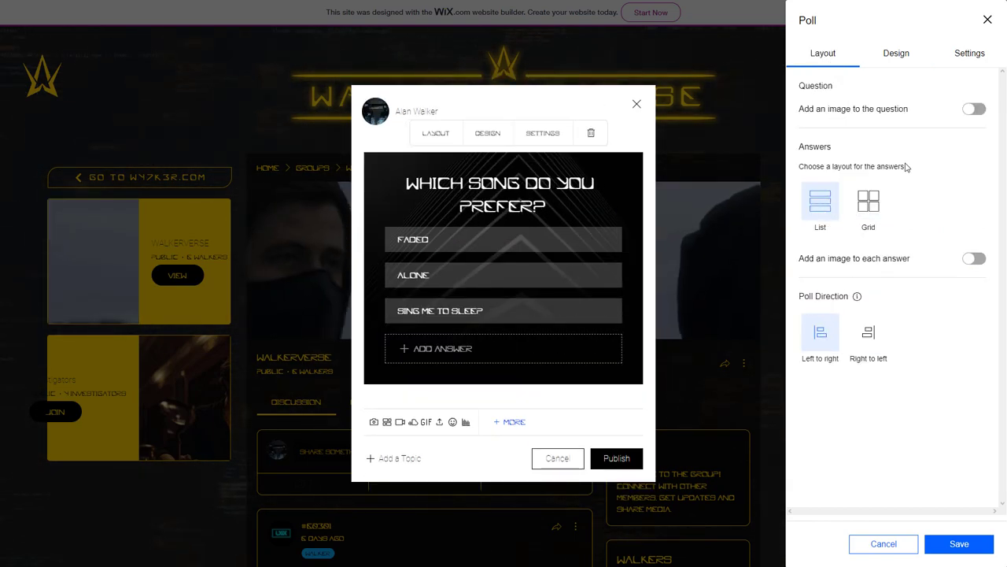
click(973, 109)
click(966, 112)
click(971, 262)
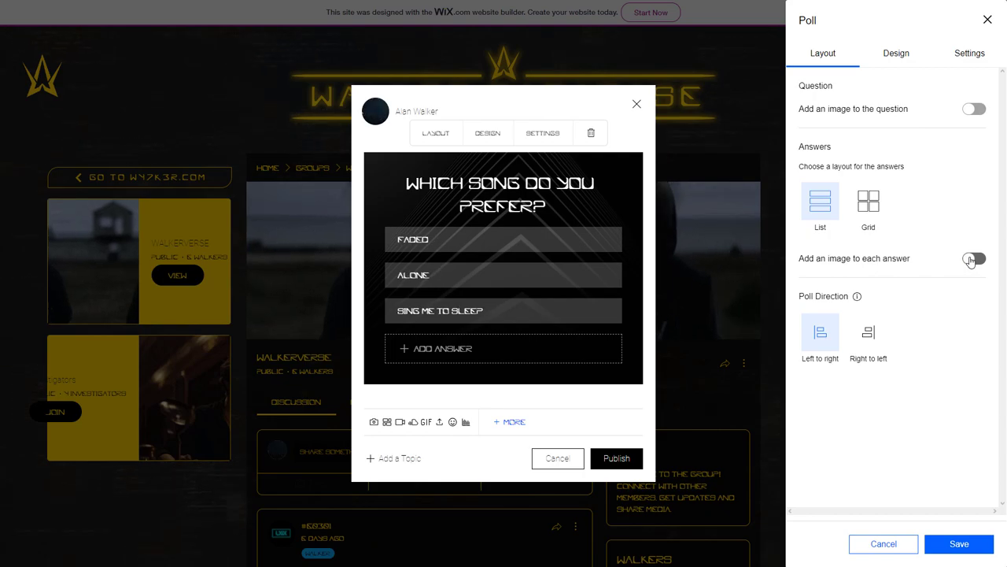
click(953, 544)
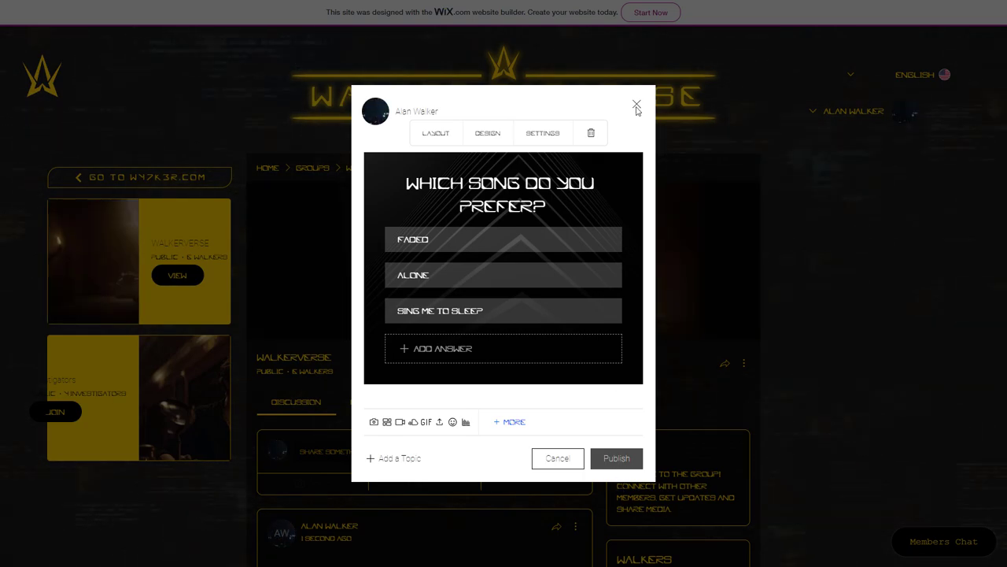
- Cast a vote for Faded in the new song poll and like the poll post
click(731, 225)
scroll(417, 367, down, 3)
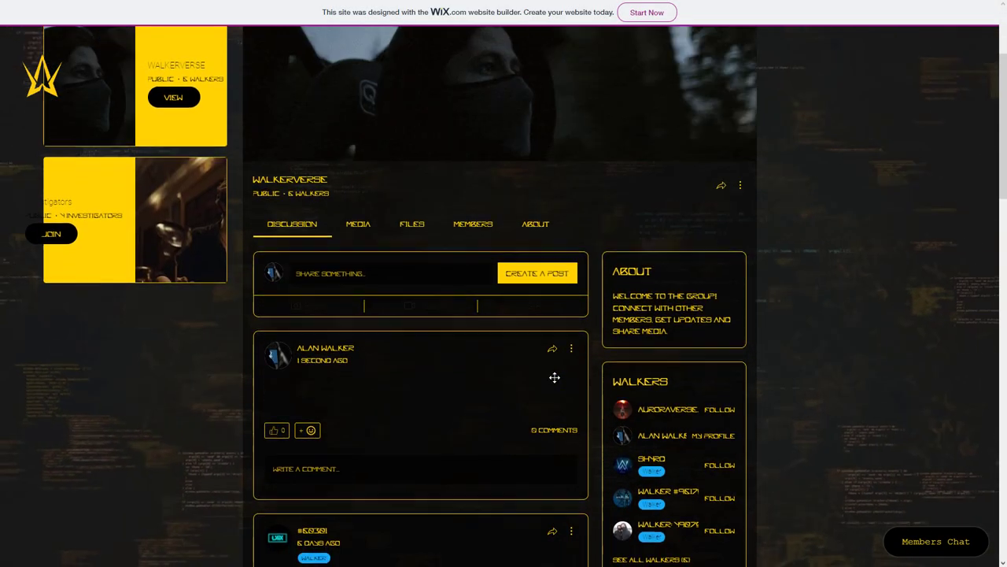
scroll(409, 366, down, 2)
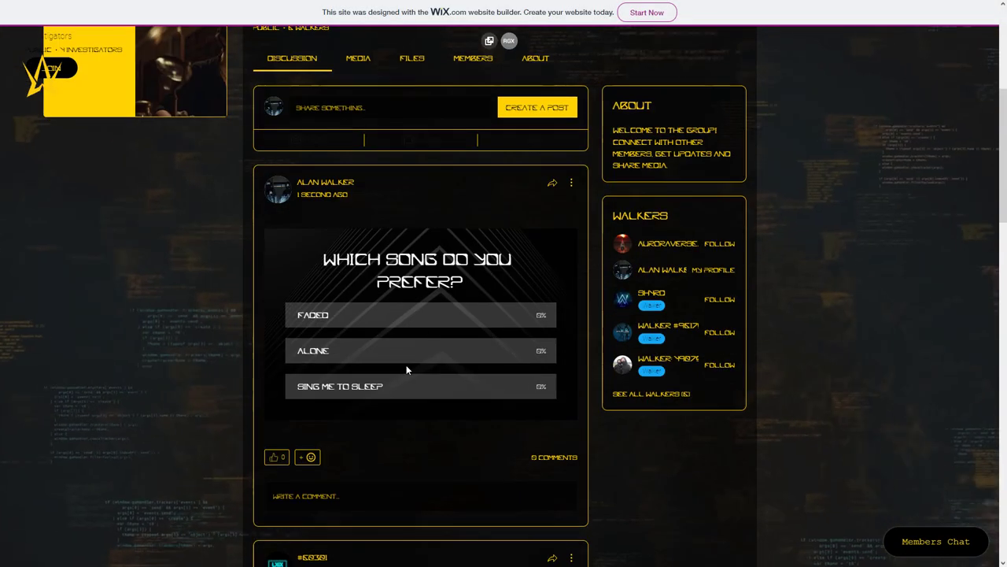
click(365, 318)
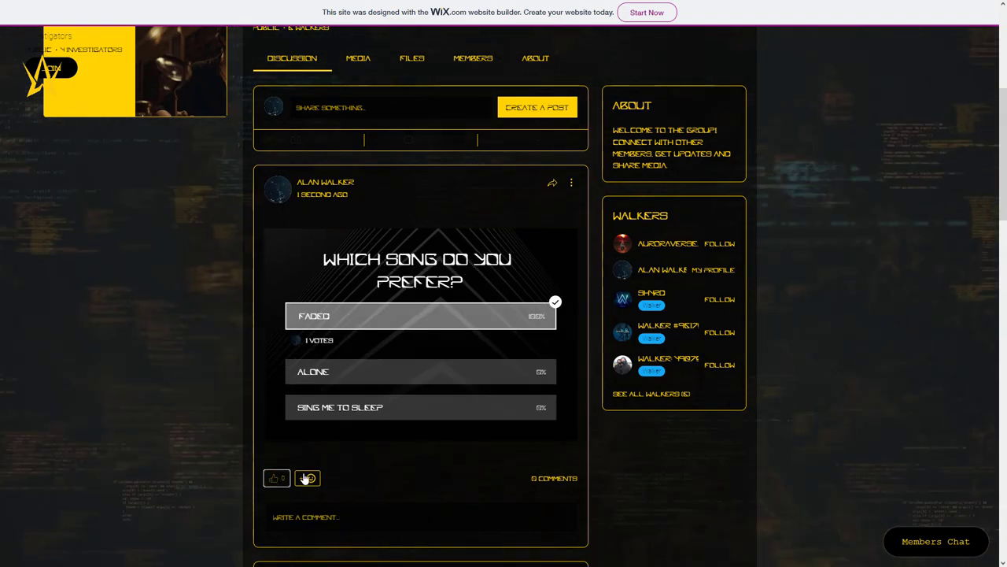
click(275, 479)
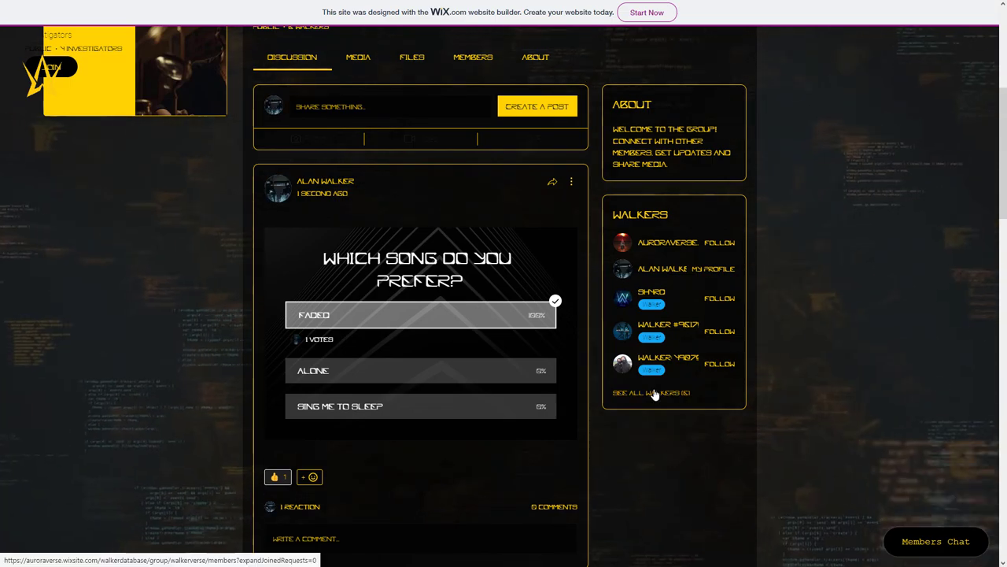
- Open the See all walkers list and follow the three members listed there
click(653, 394)
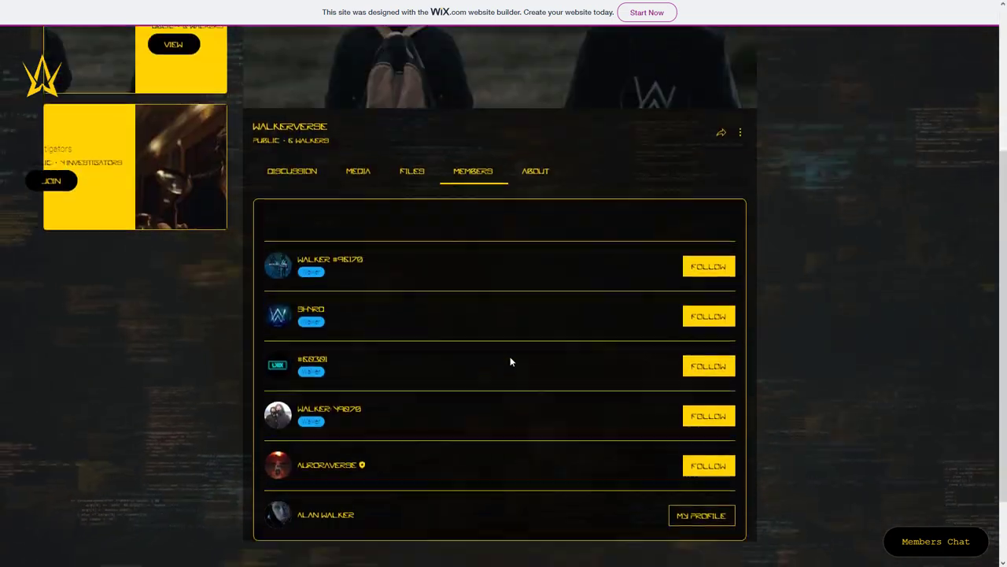
click(696, 300)
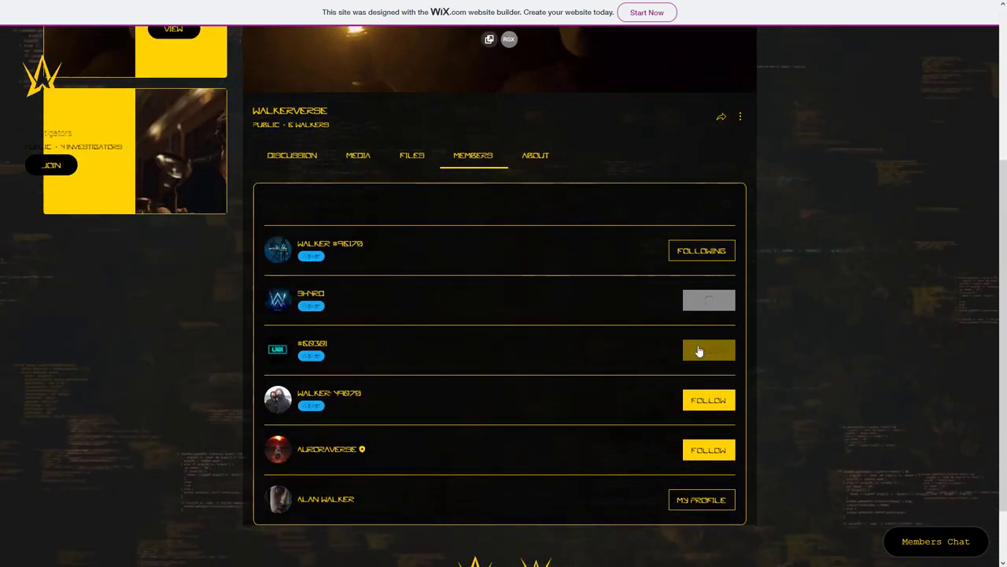
click(699, 350)
click(700, 400)
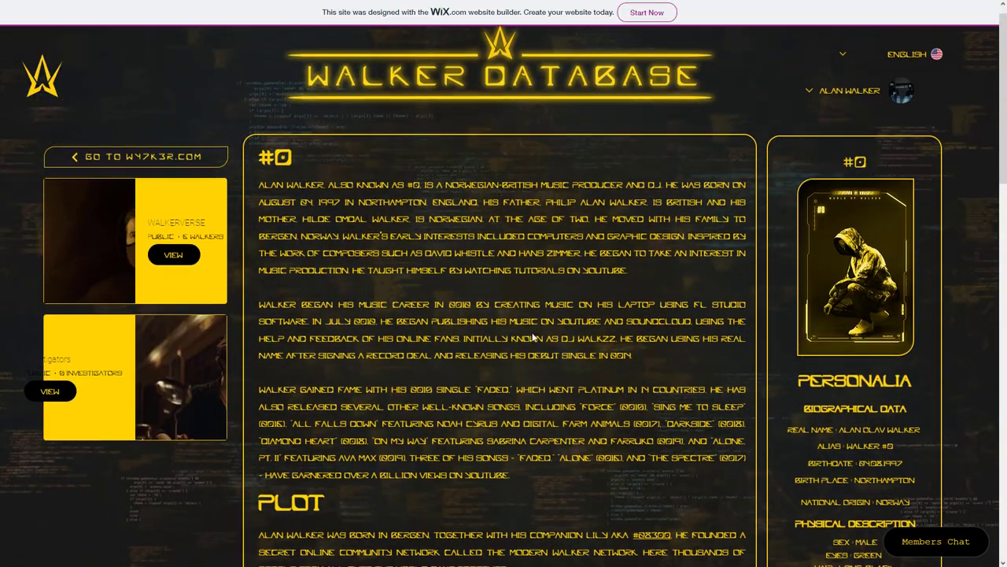
- Scroll down through the #0 character page
scroll(532, 337, down, 2)
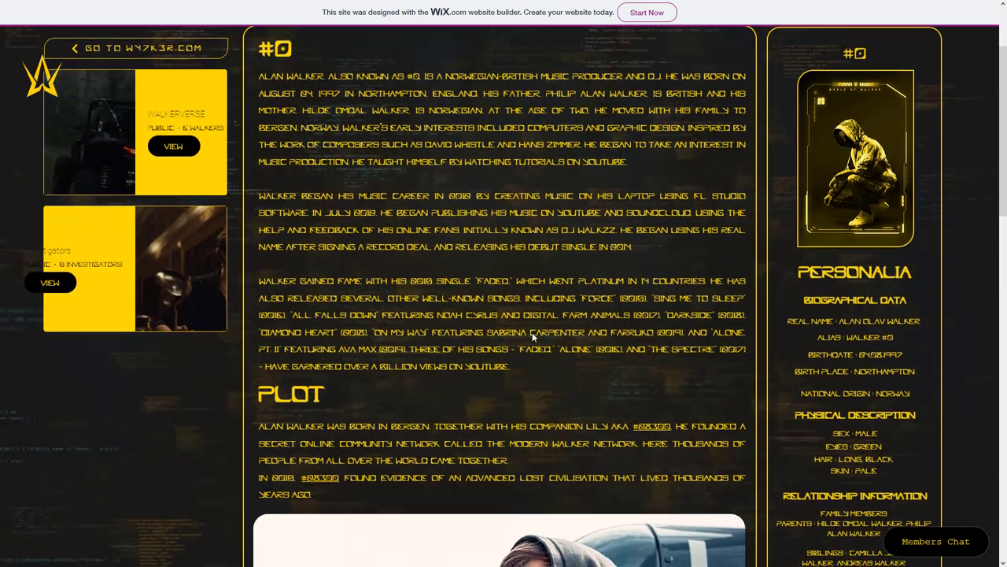
scroll(532, 332, down, 4)
scroll(532, 337, down, 9)
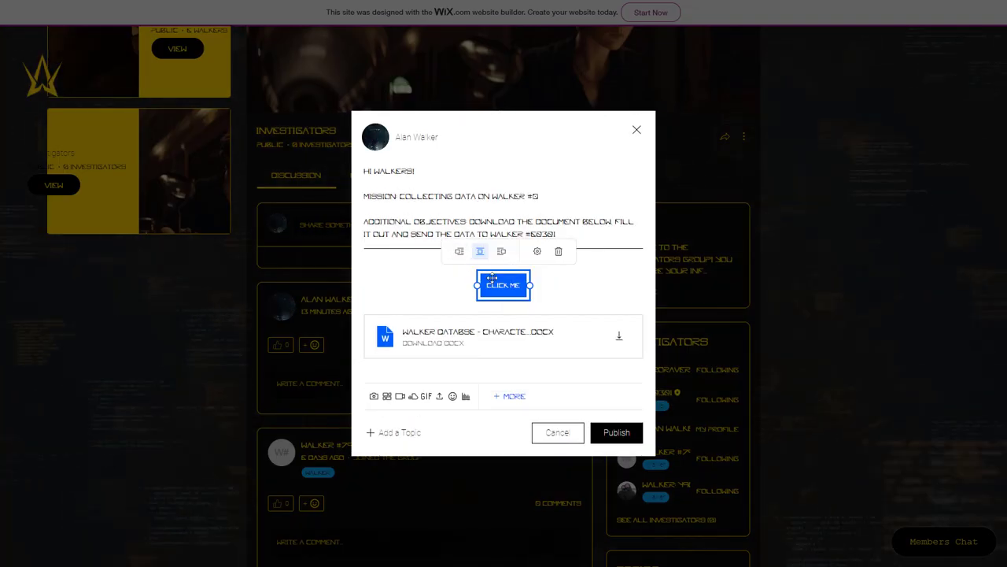
- Make the new button's text and background yellow, move it below the DOCX, and publish
click(537, 251)
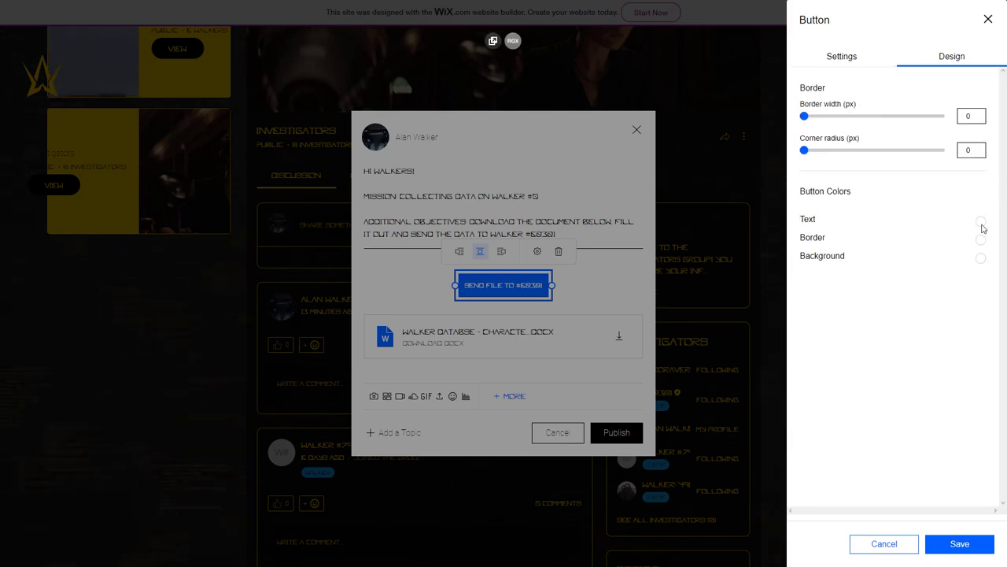
click(981, 222)
click(813, 308)
click(976, 545)
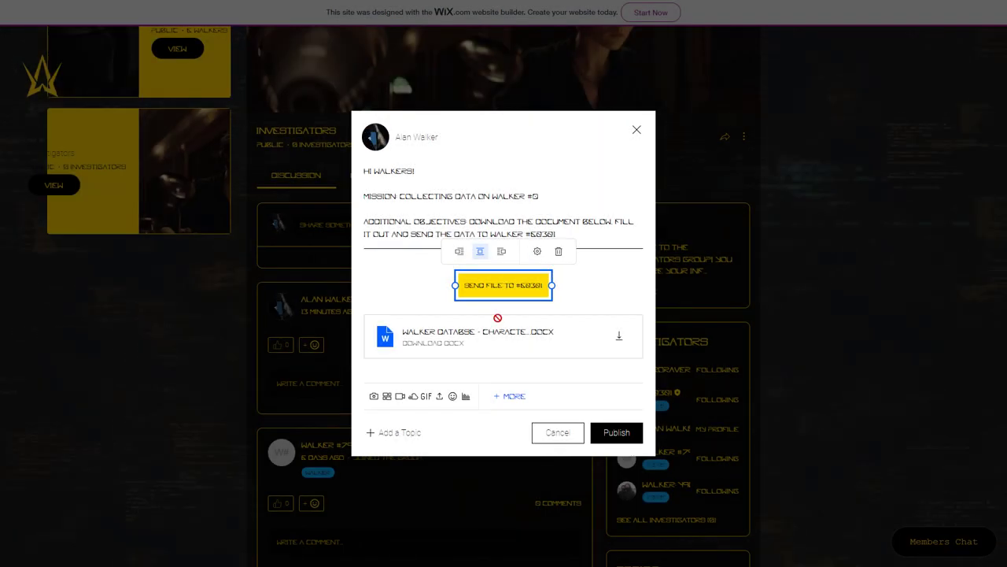
drag(504, 285, 504, 346)
click(617, 443)
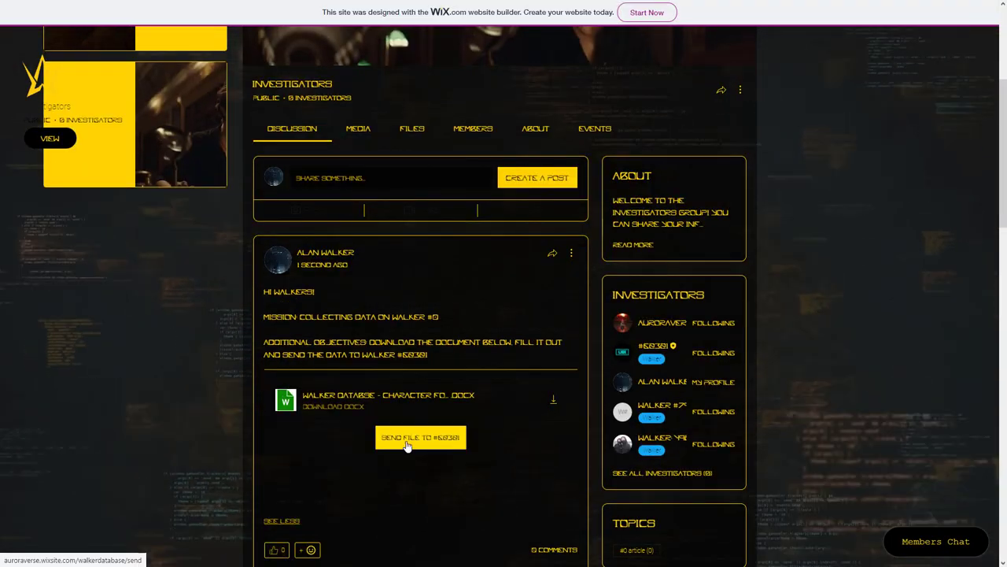